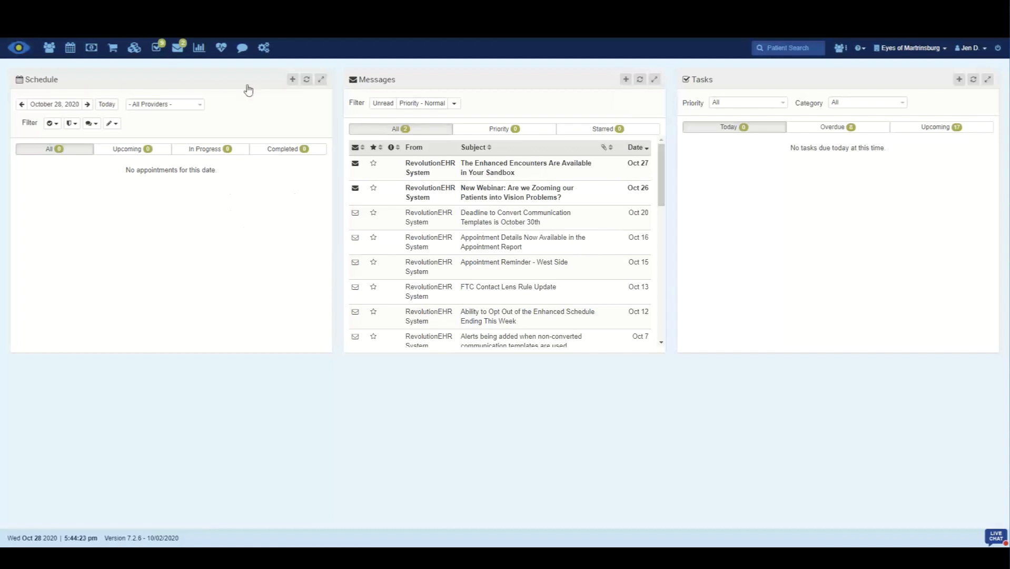
Step: Open the tax information of the Raspberry Lane Eye location in the general admin settings
click(265, 52)
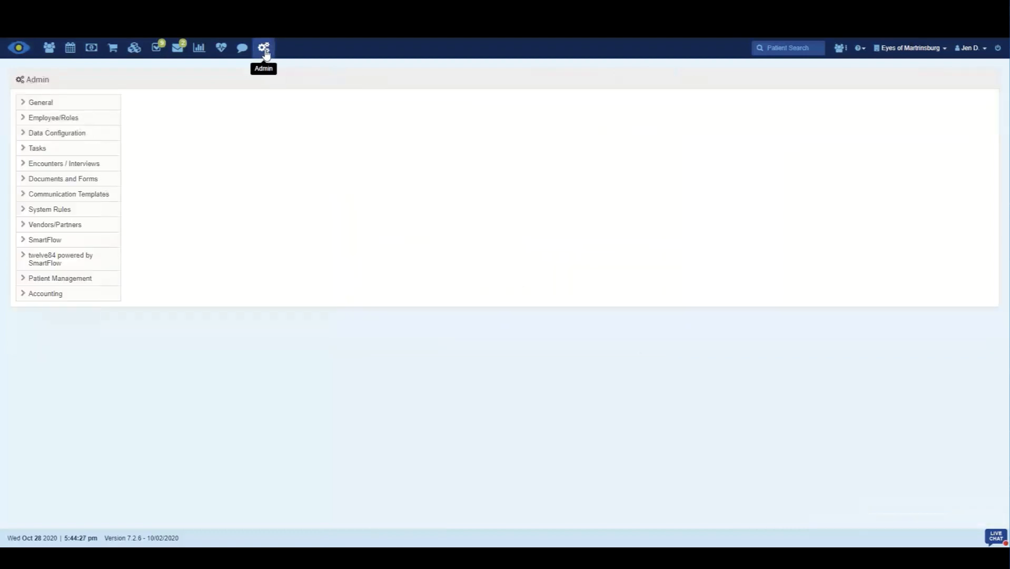
click(79, 103)
click(61, 138)
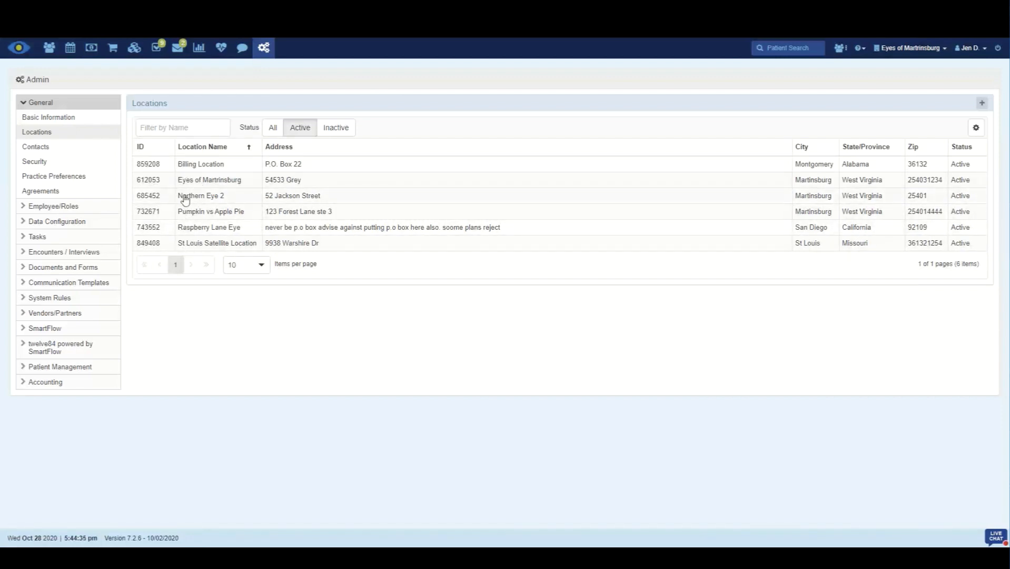
click(196, 230)
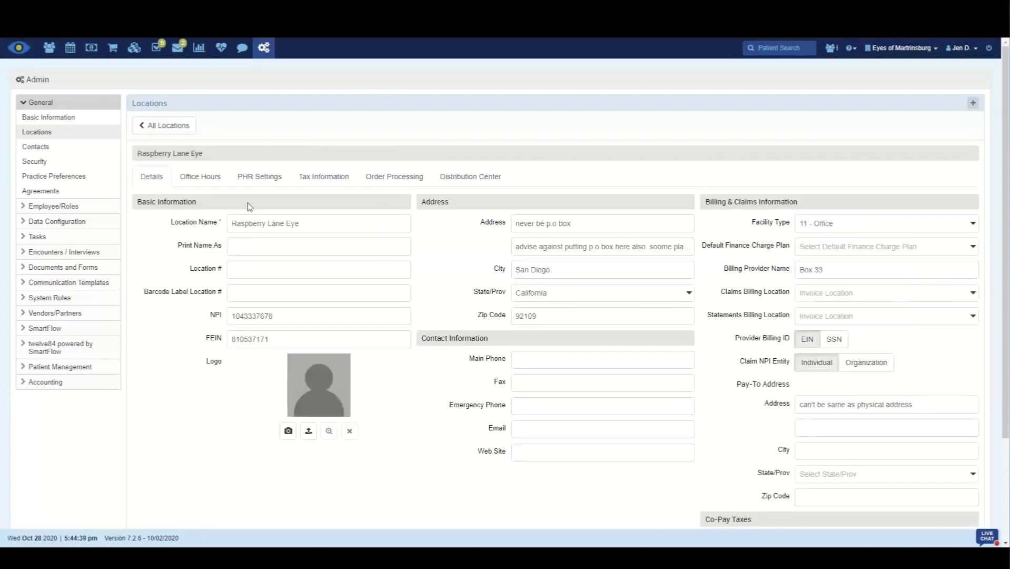
click(330, 184)
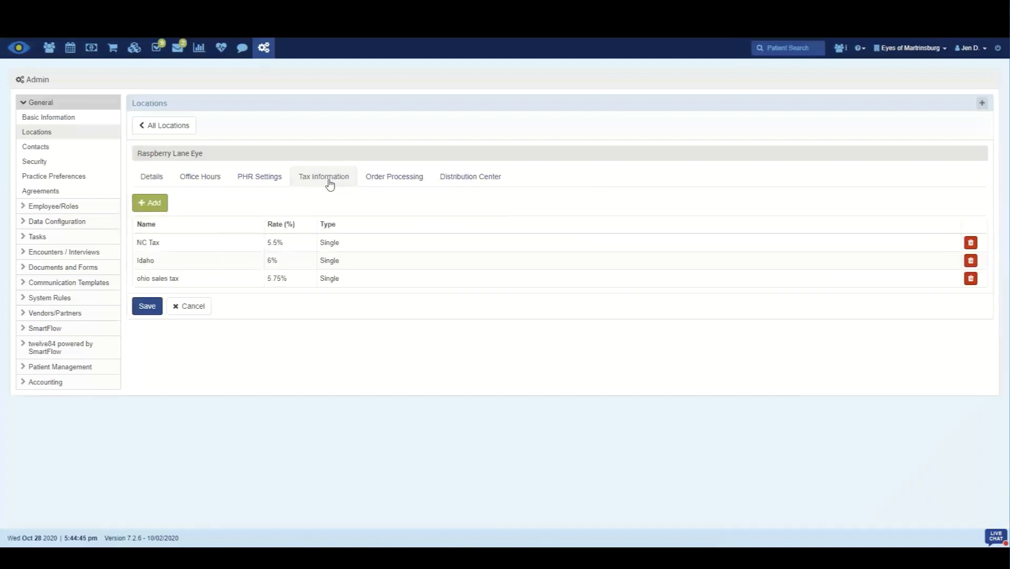
Step: Add a single tax rate named Blair City with a rate of 1.5%, leaving the description blank
click(152, 204)
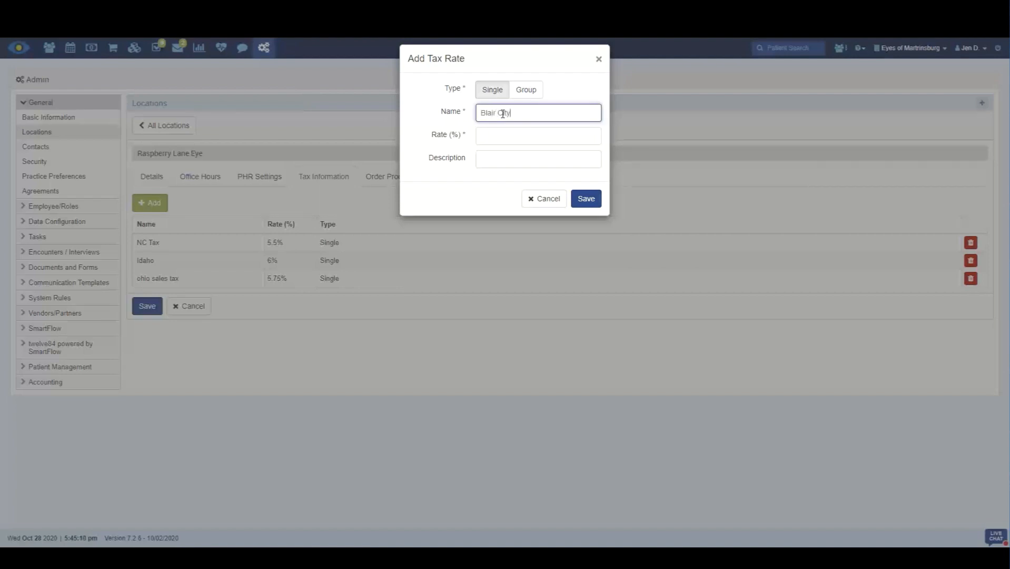
click(504, 139)
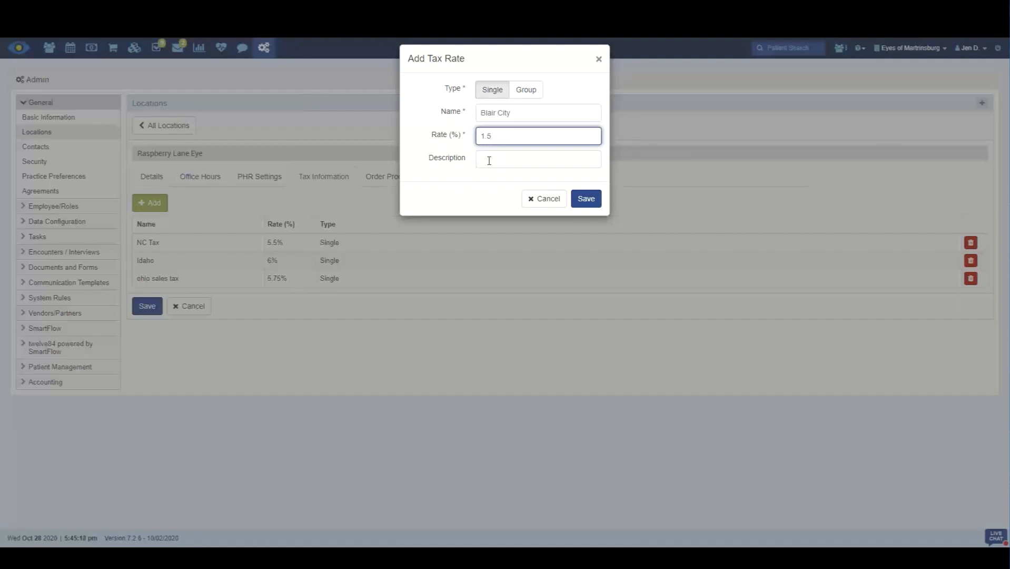
click(489, 161)
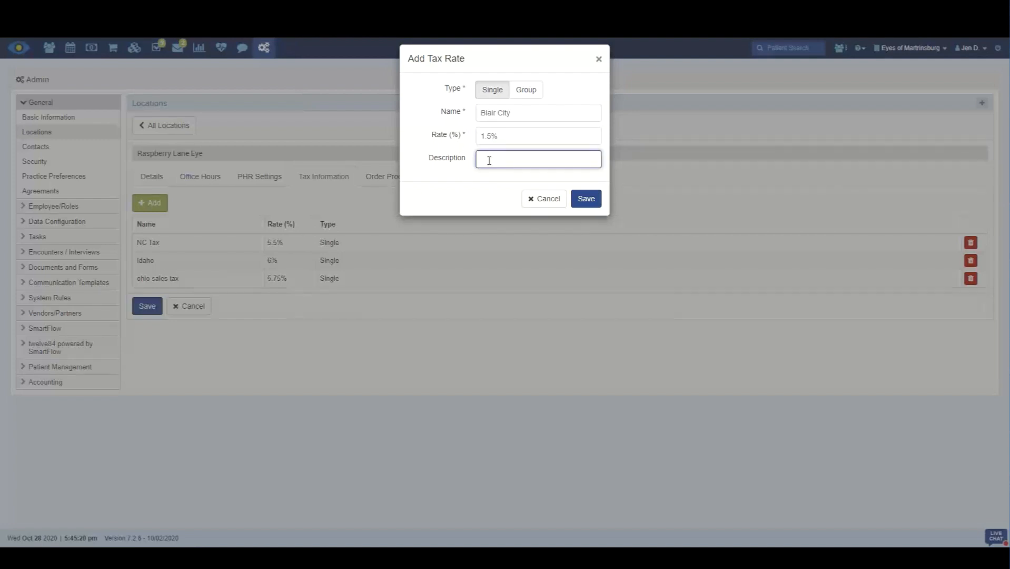
click(585, 199)
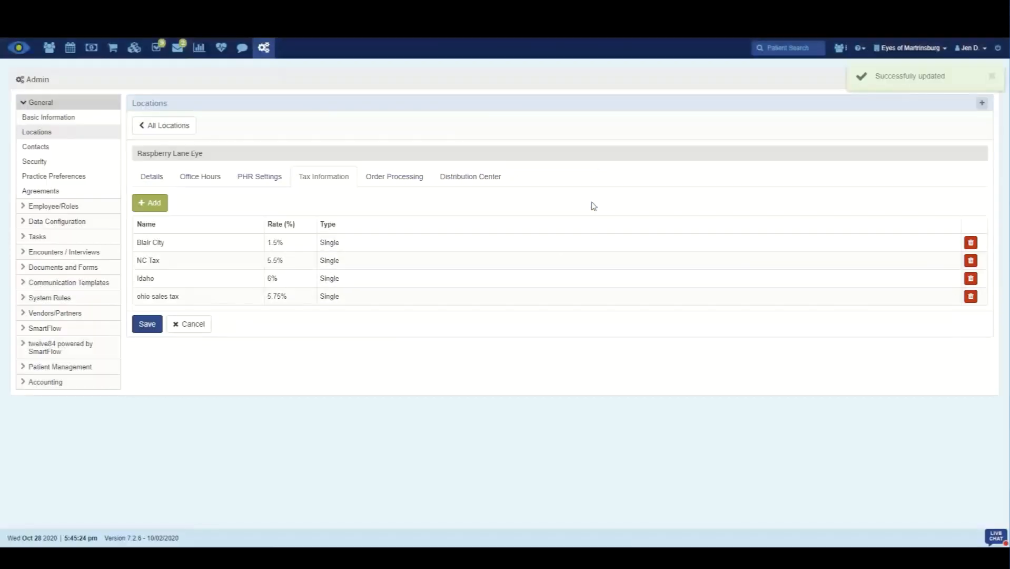
Step: Add two more single tax rates for the location: Anne County at 3.5% and SC Tax at 5.5%
click(154, 203)
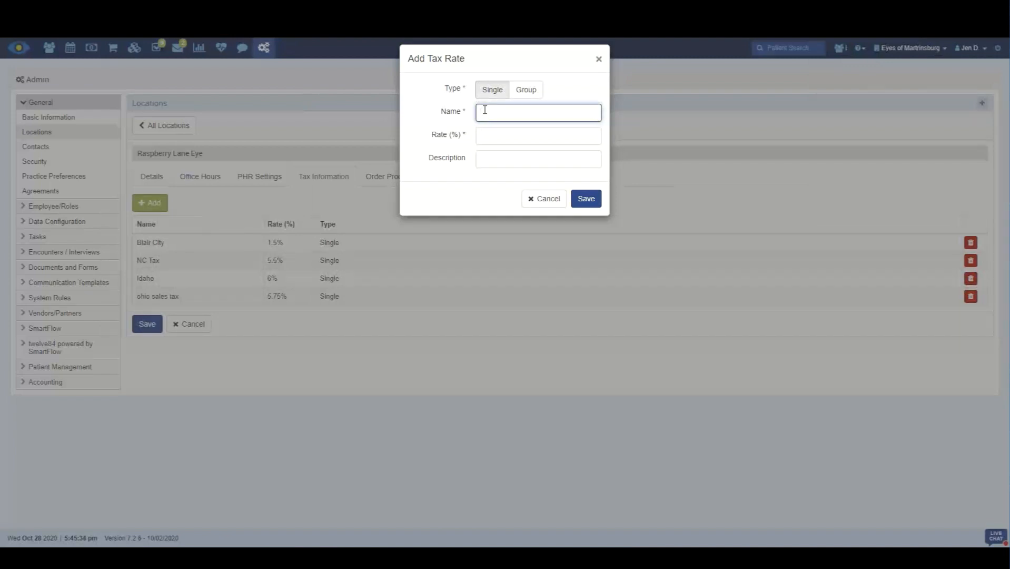
text(Abb)
click(484, 136)
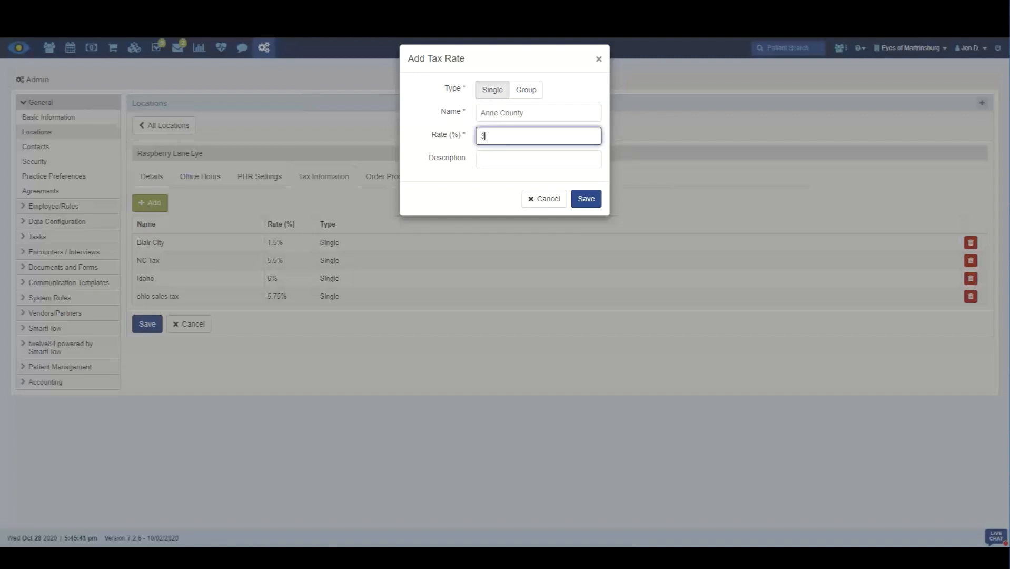
text(3.5)
click(584, 200)
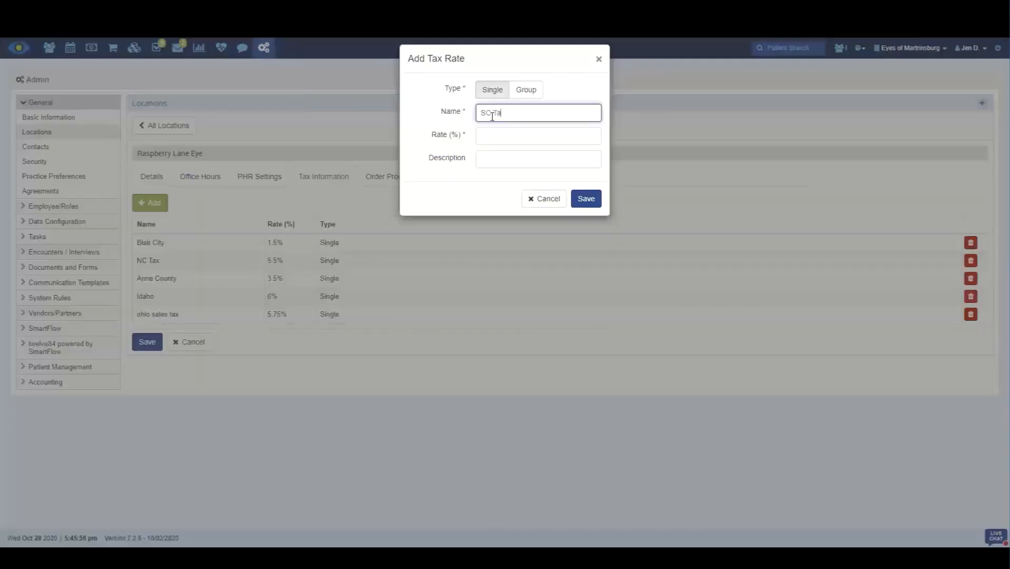
click(491, 138)
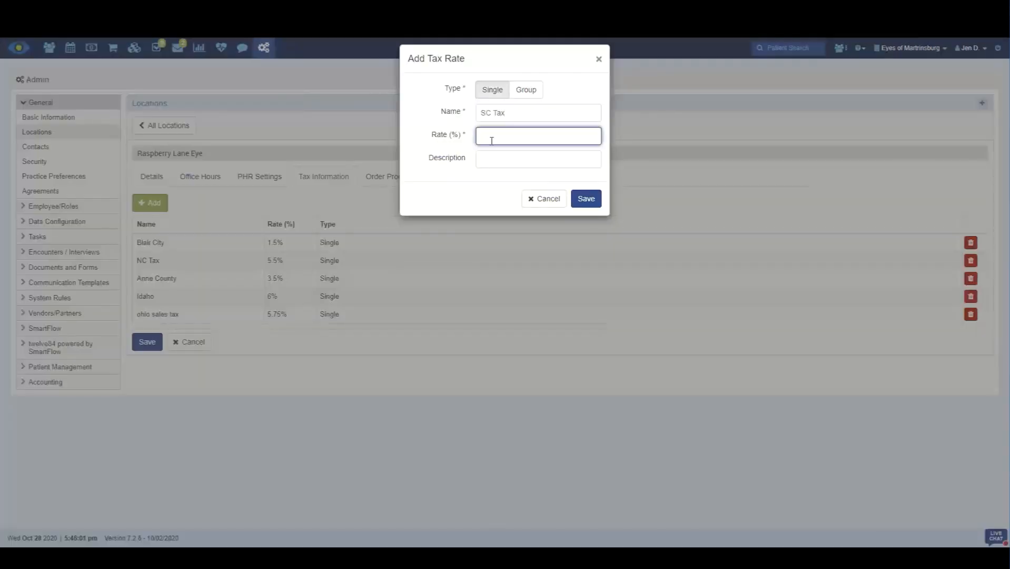
click(586, 198)
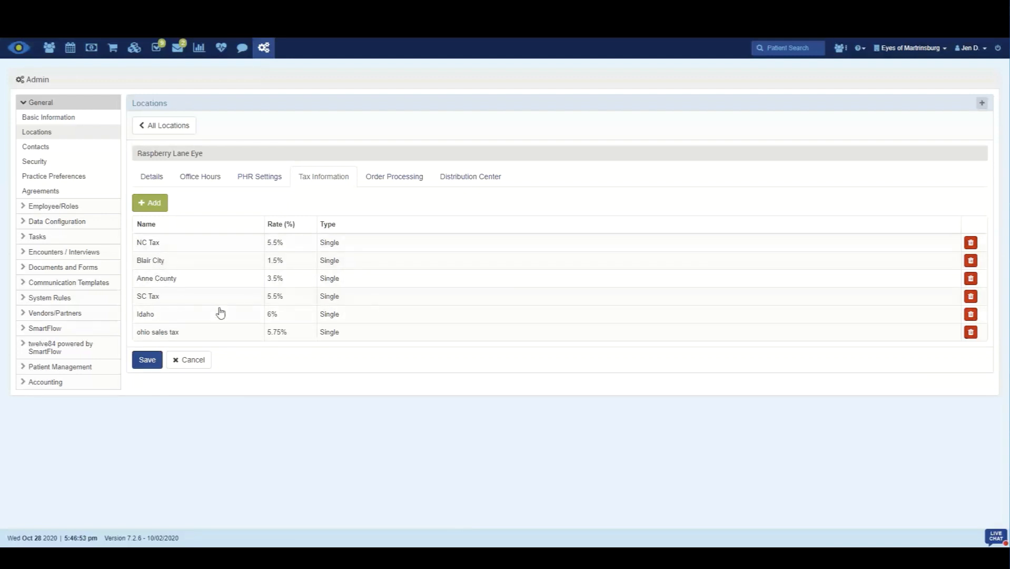
Step: Add a group tax rate named Local and State Tax Rate combining Blair City, Anne County and SC Tax, and save the location's tax information
click(154, 204)
click(531, 93)
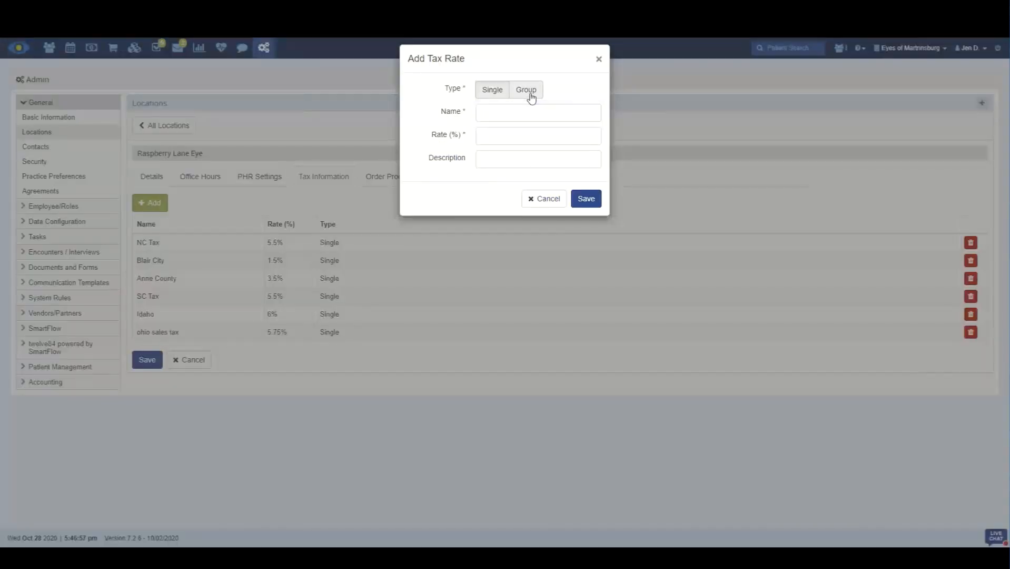
click(513, 111)
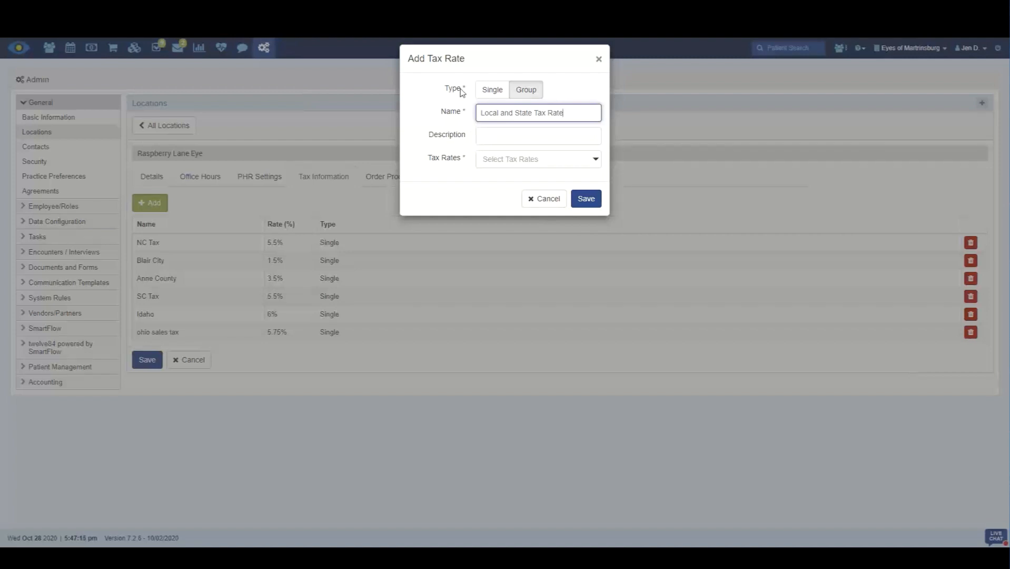
click(593, 162)
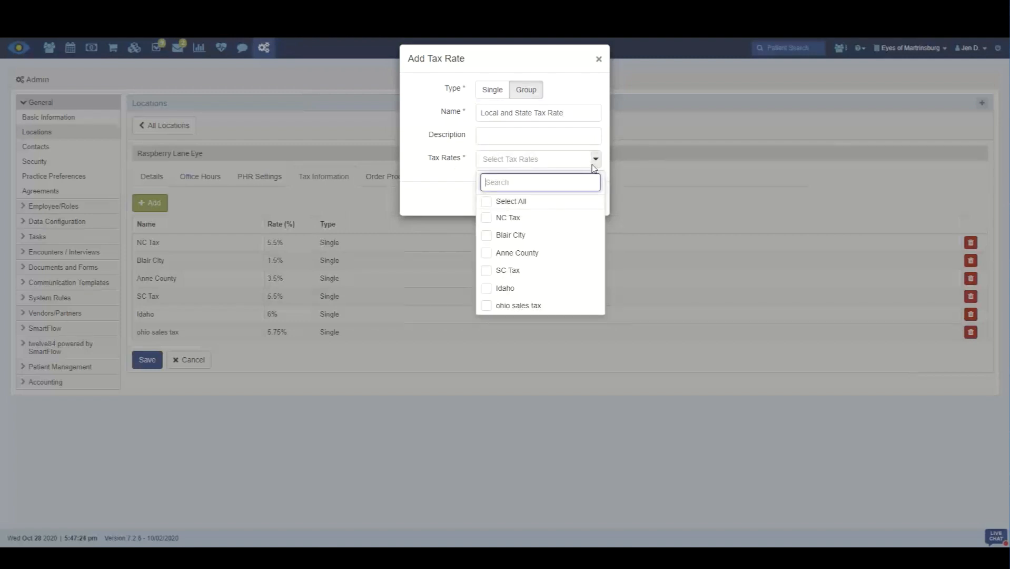
click(487, 238)
click(486, 254)
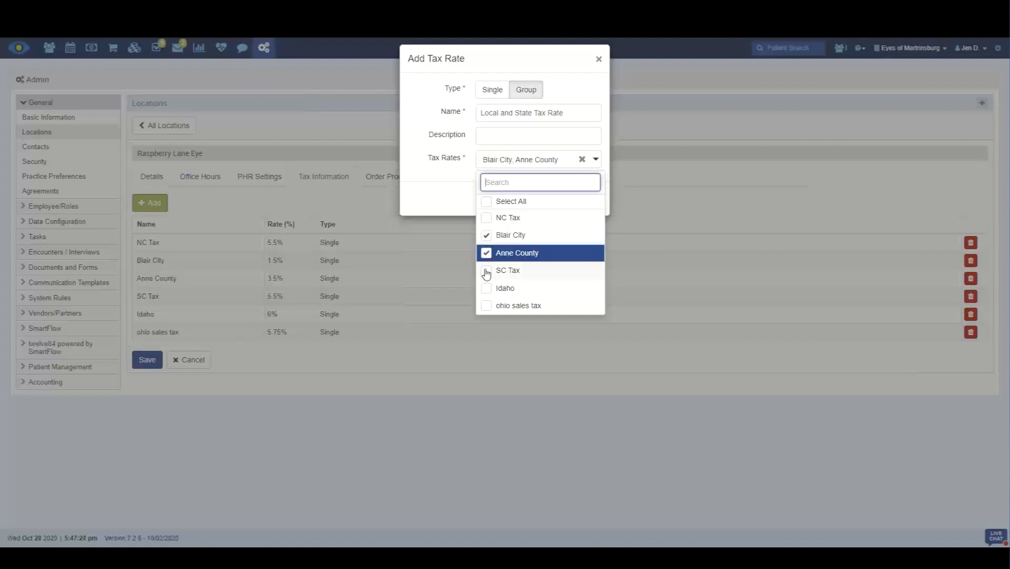
click(486, 272)
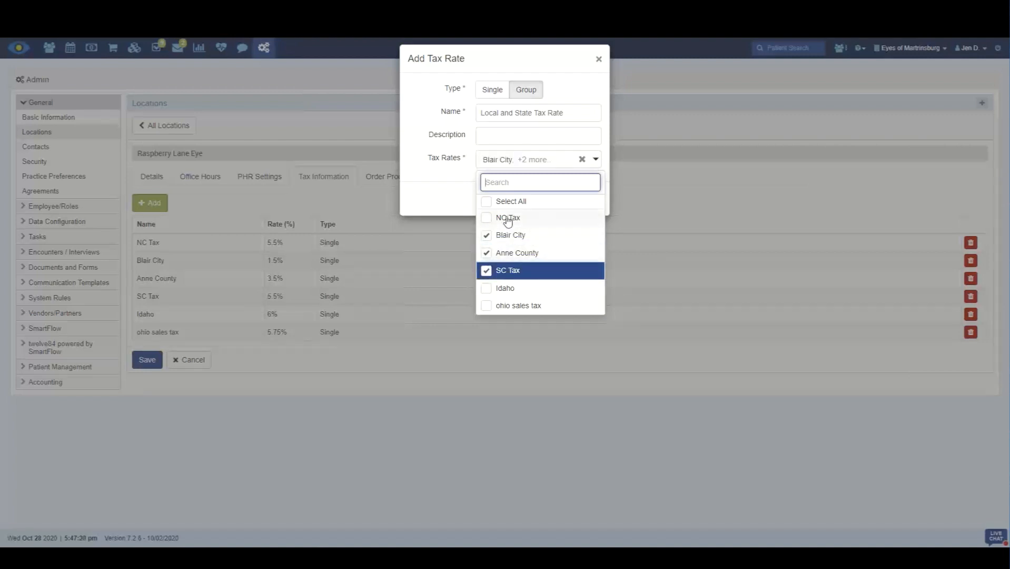
click(436, 201)
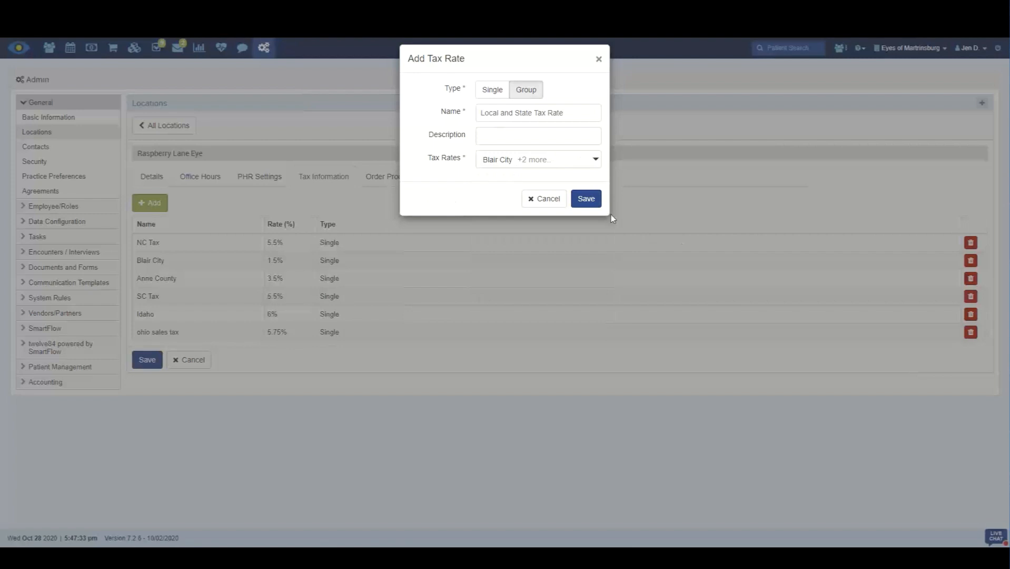
click(586, 199)
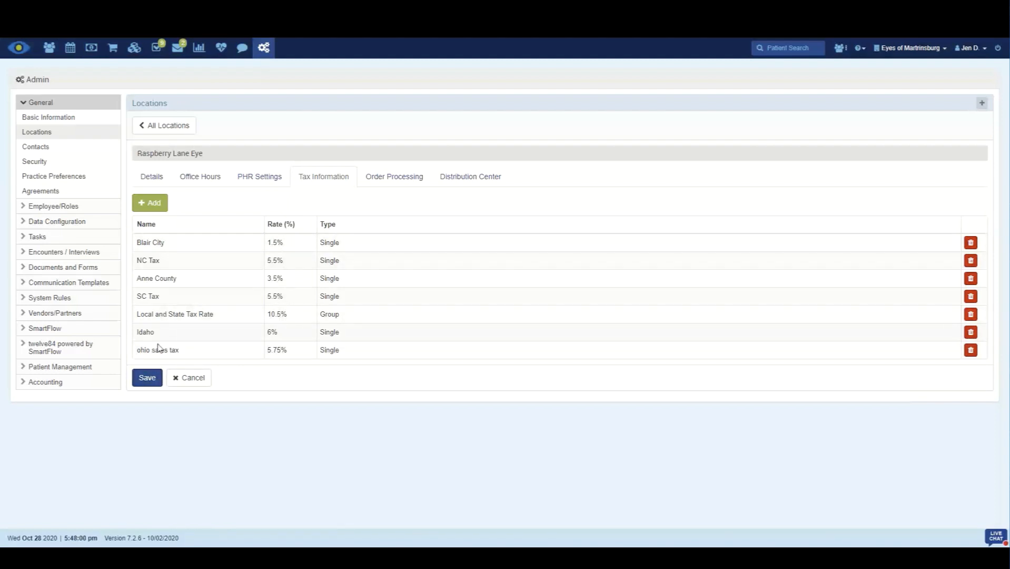
click(147, 378)
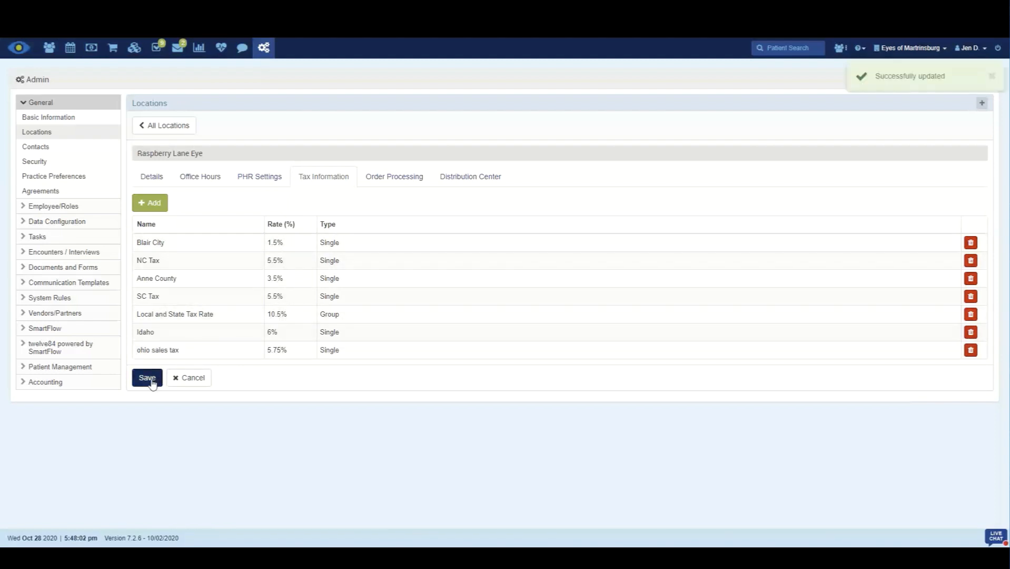
Step: Return to the list of locations and view the tax information of the Pumpkin vs Apple Pie location
click(165, 125)
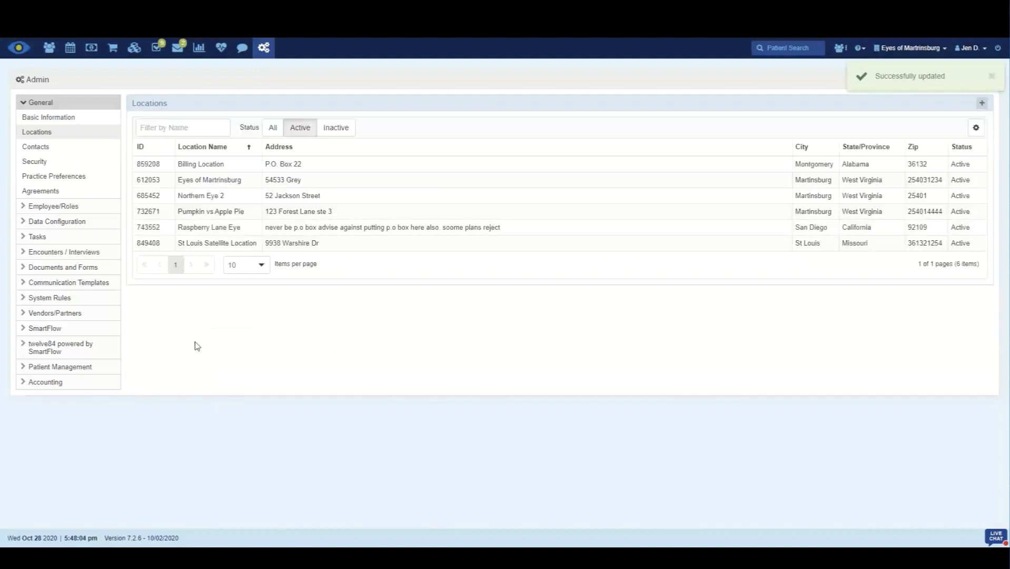
click(212, 215)
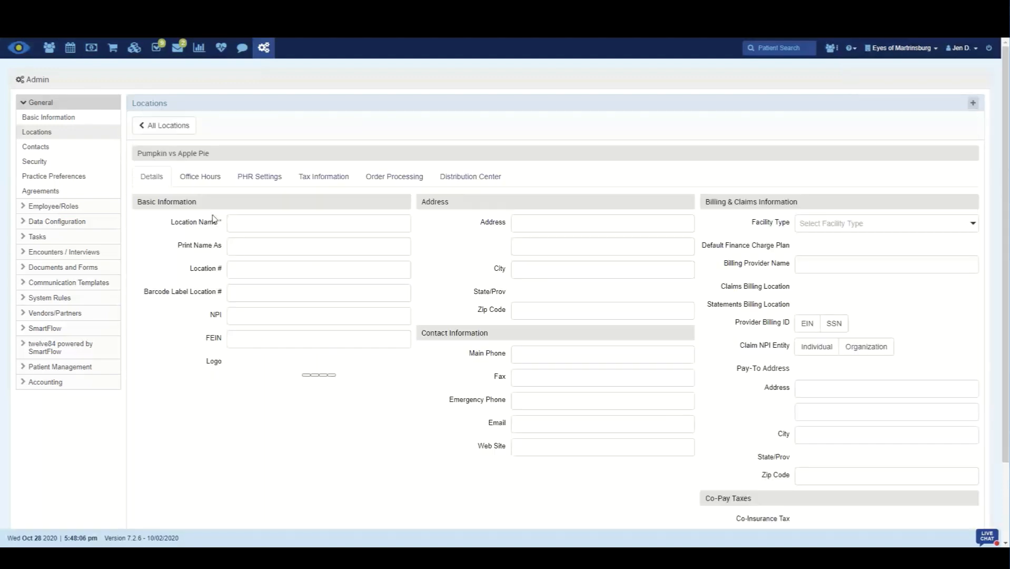
click(323, 181)
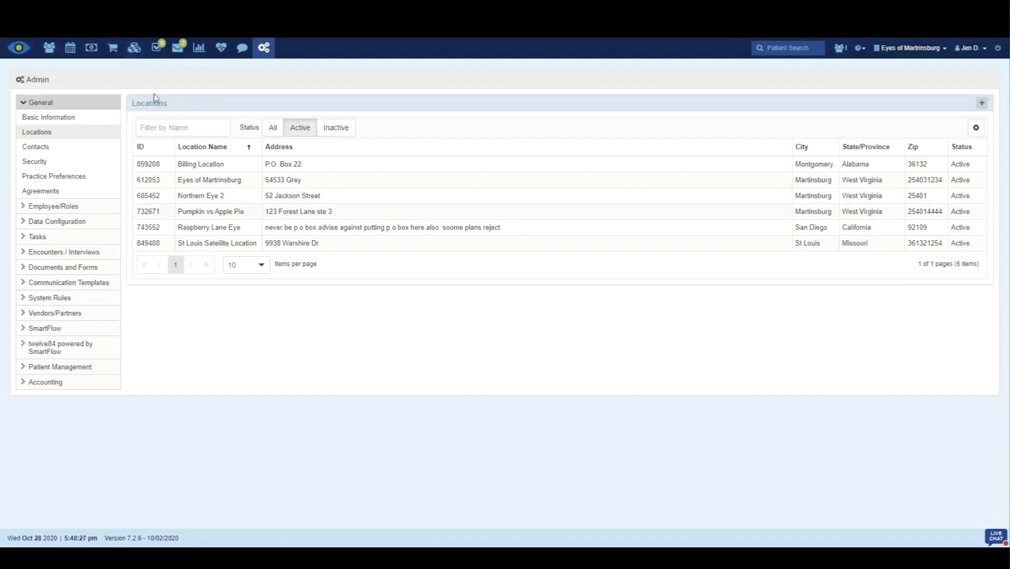
Step: Open the product inventory and filter it to the Raspberry Lane Eye location and the Contact Lenses category
mouse_move(131, 57)
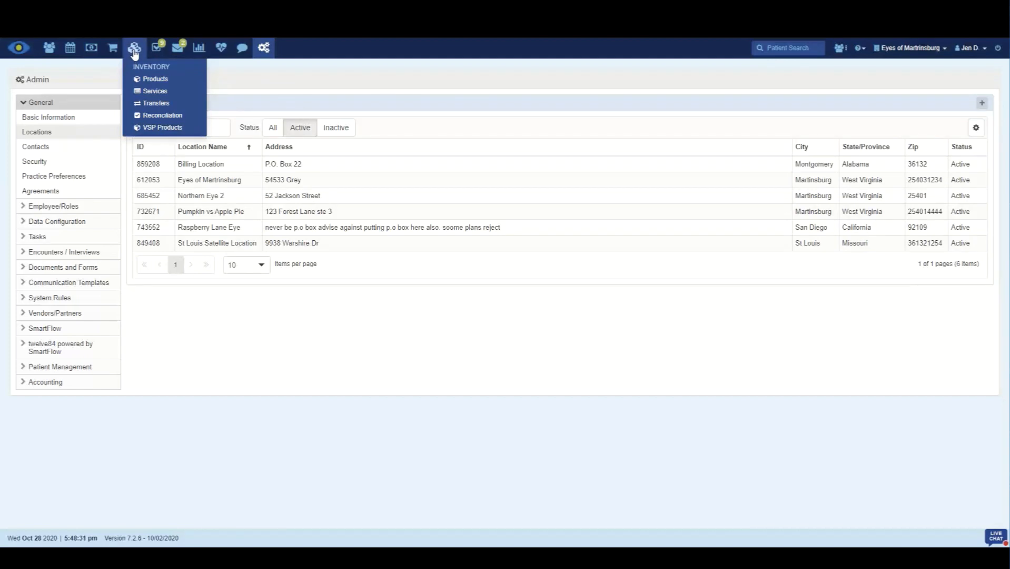
click(152, 80)
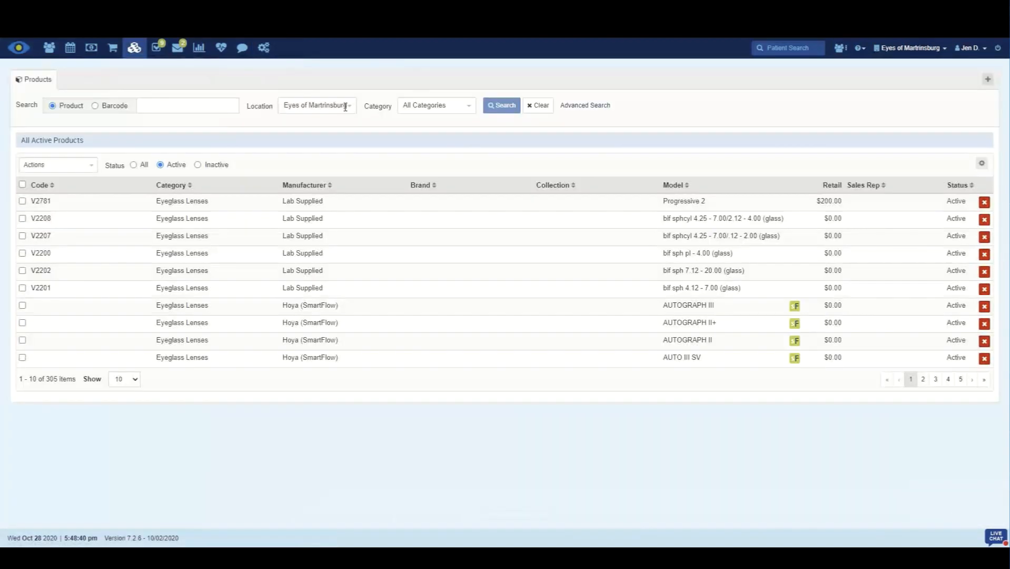
click(345, 107)
click(336, 184)
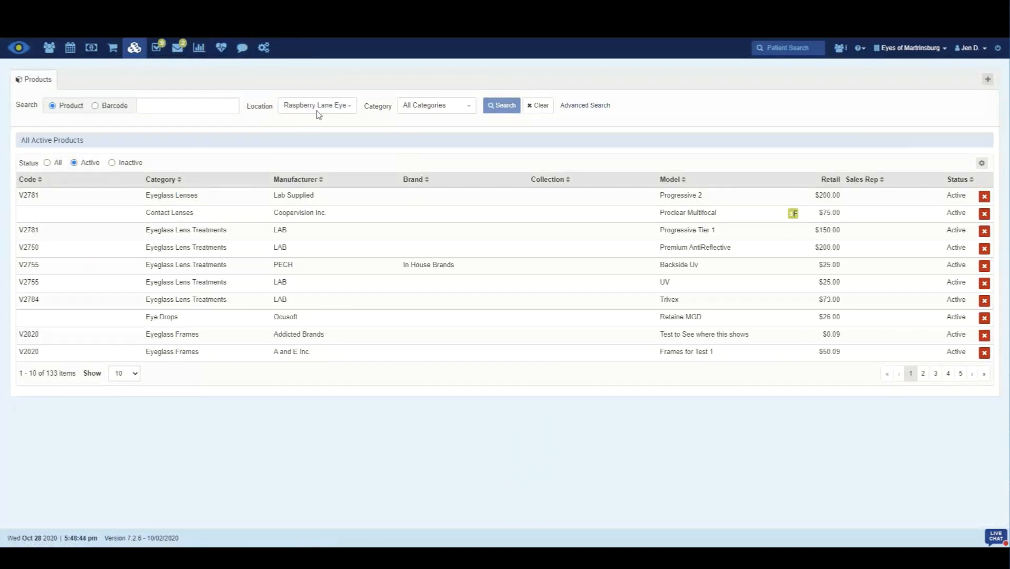
click(433, 108)
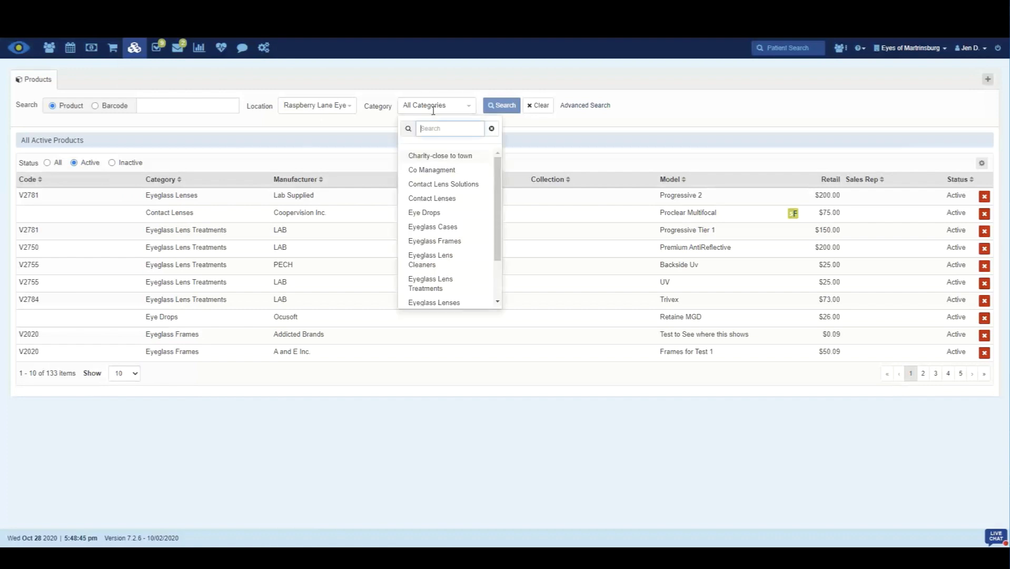
click(448, 197)
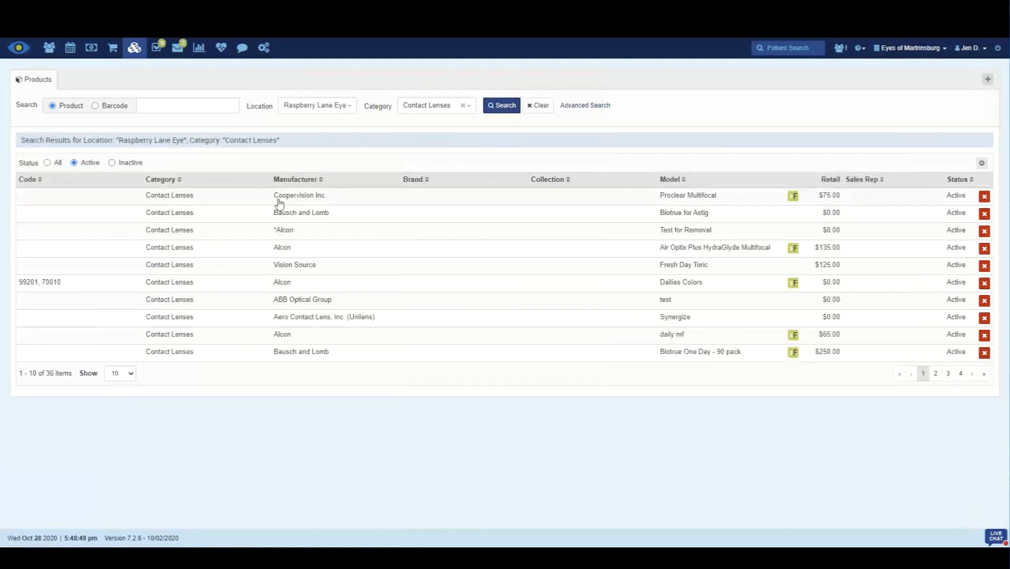
Step: Set the tax of the Proclear Multifocal contact lens to Local and State Tax Rate and save the product
click(685, 203)
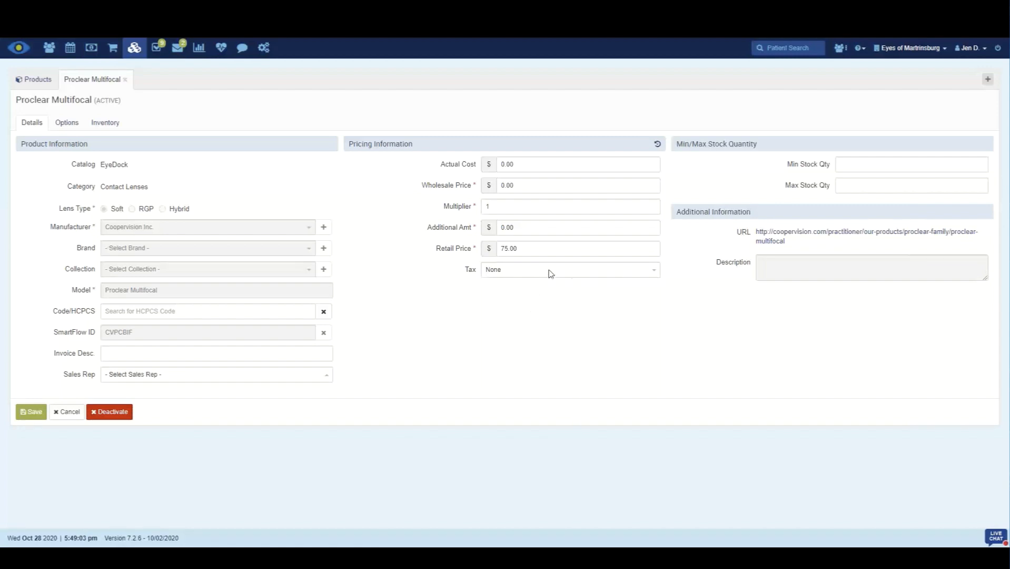
click(655, 275)
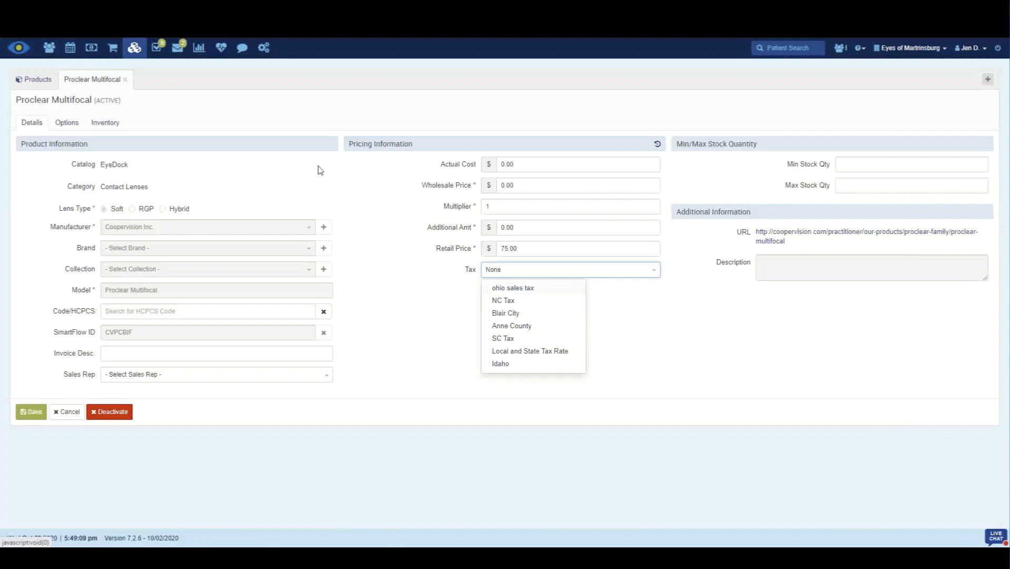
click(561, 357)
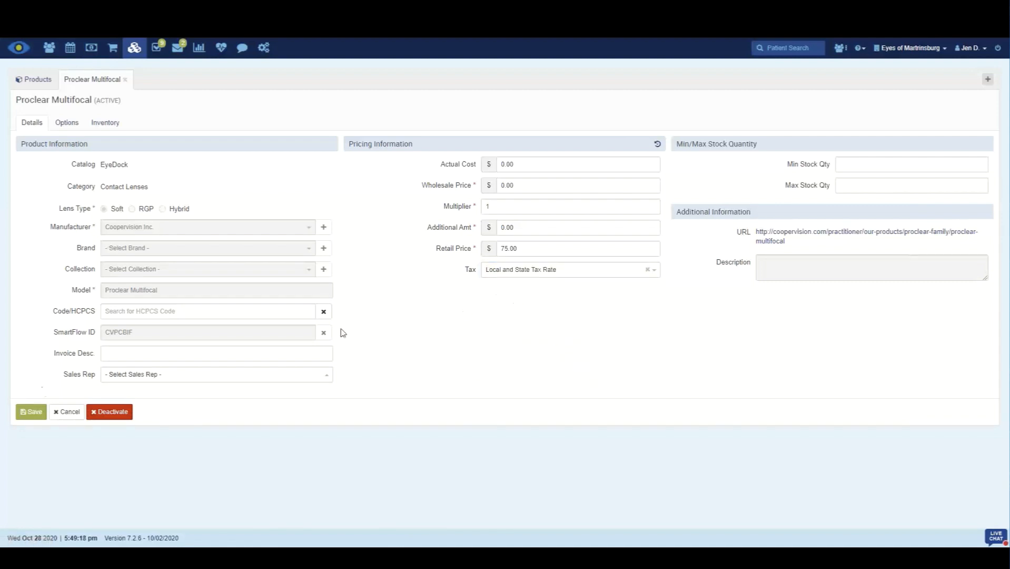
click(29, 412)
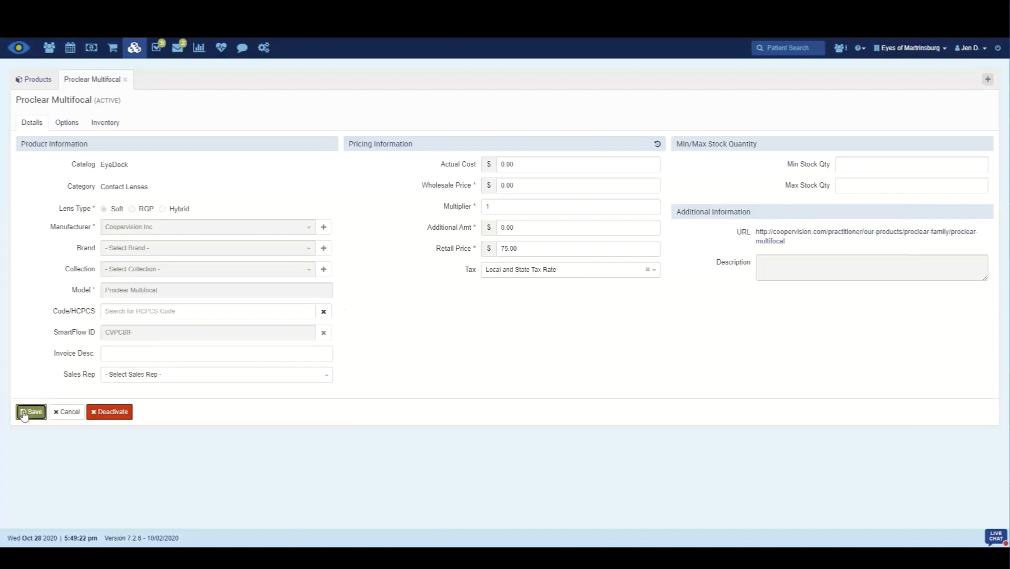
Step: Set the tax of the Air Optix Plus HydraGlyde Multifocal contact lens to SC Tax and save the product
click(45, 85)
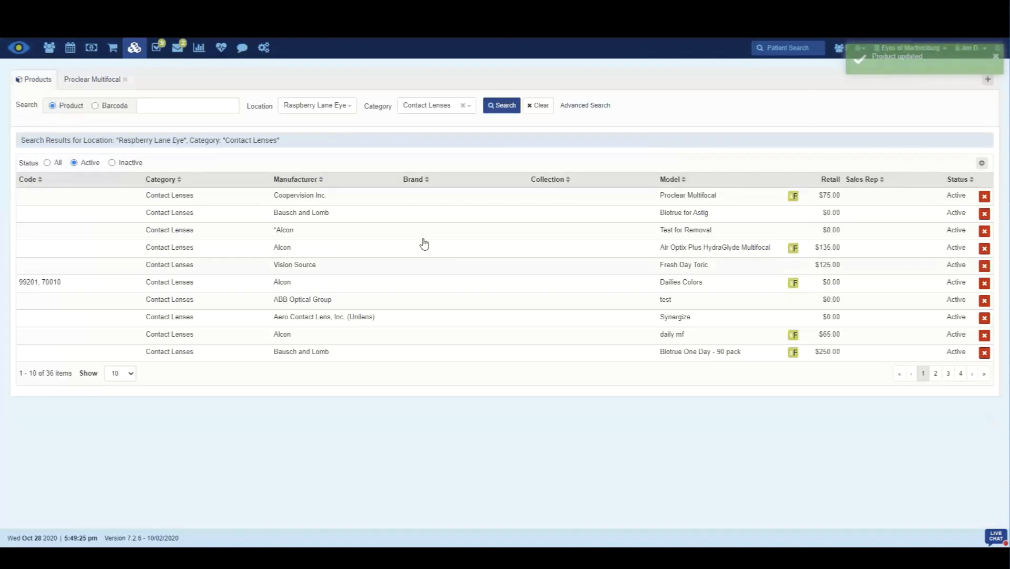
click(460, 255)
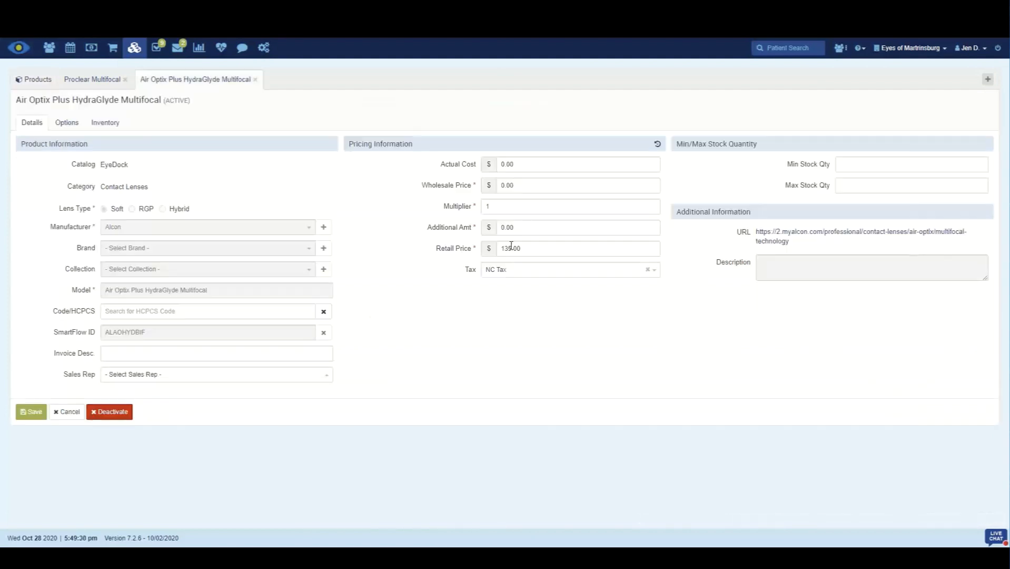
click(646, 270)
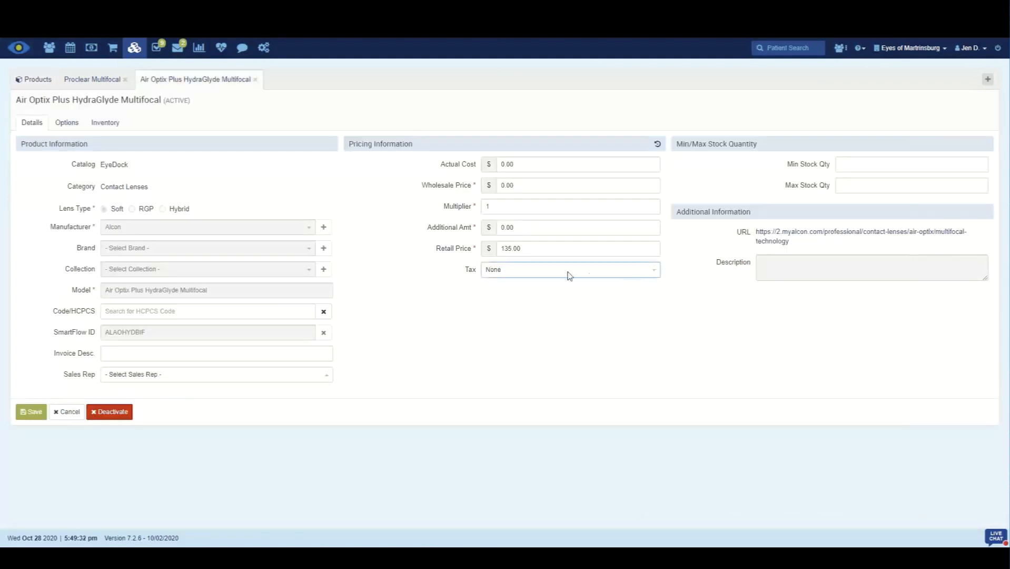
click(653, 272)
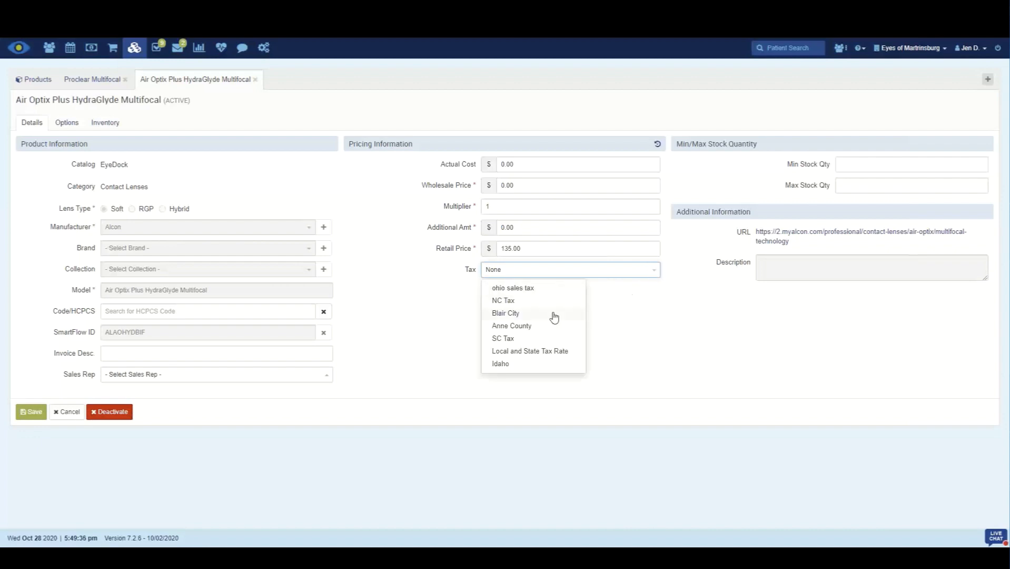
click(521, 338)
click(36, 414)
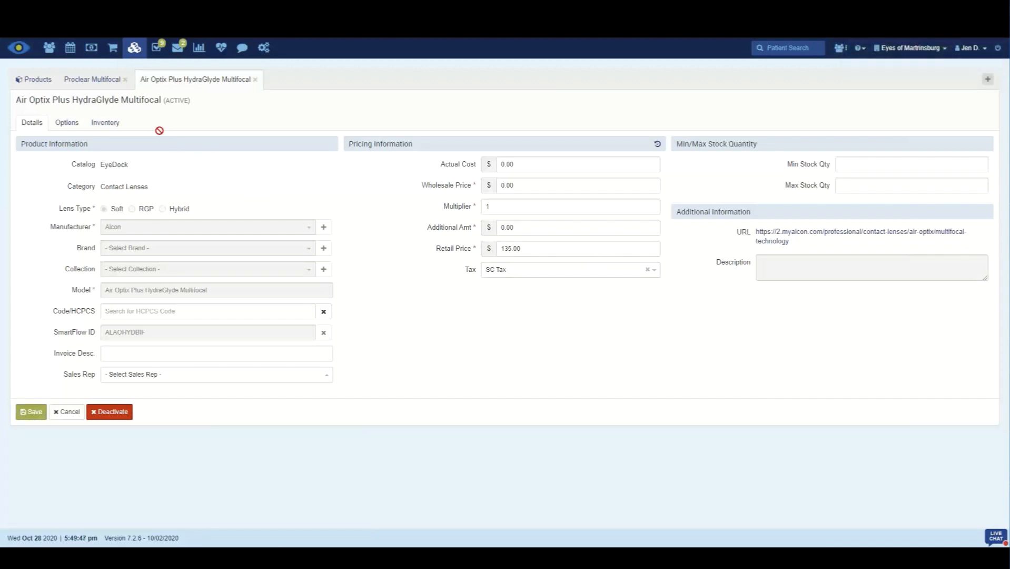
Step: Open the accounting invoices and create a patient invoice for the test patient without linking an encounter
click(91, 48)
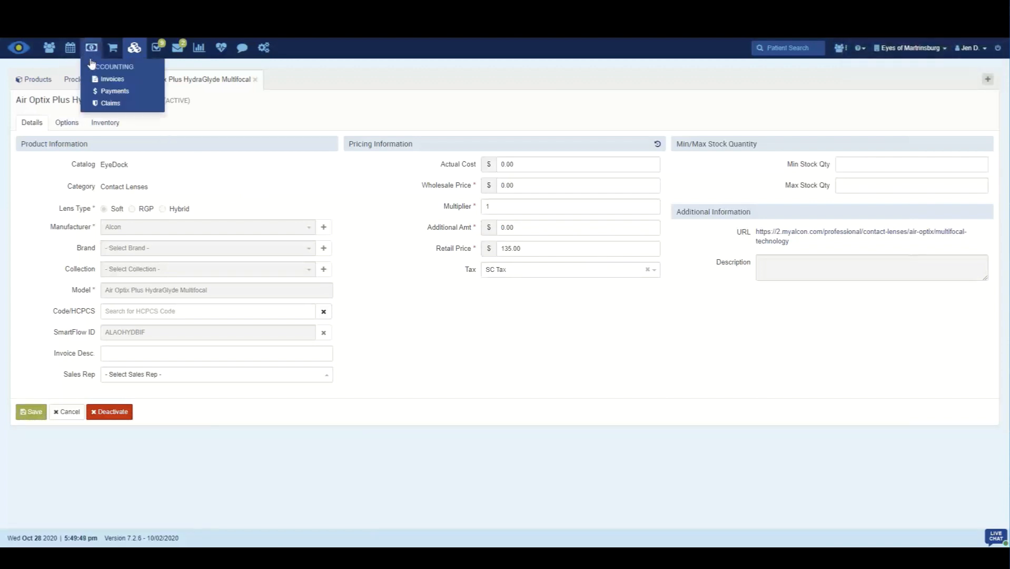
click(95, 79)
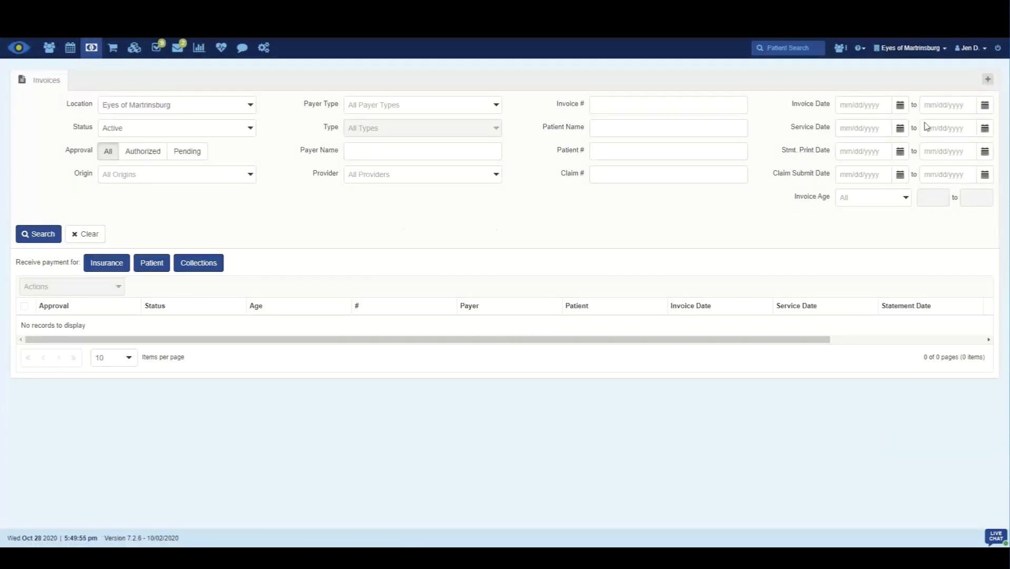
click(988, 79)
click(972, 107)
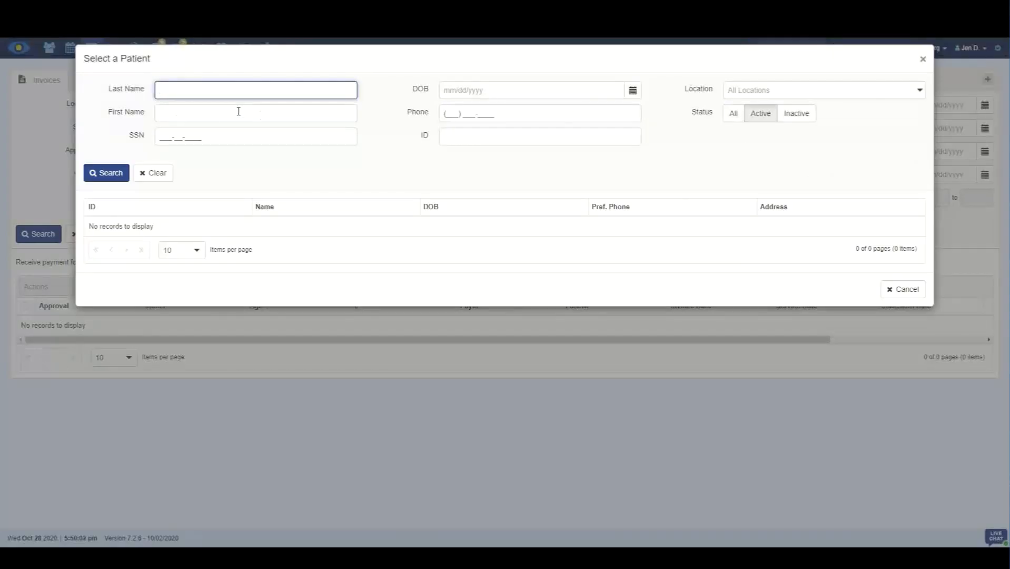
text(test)
click(113, 176)
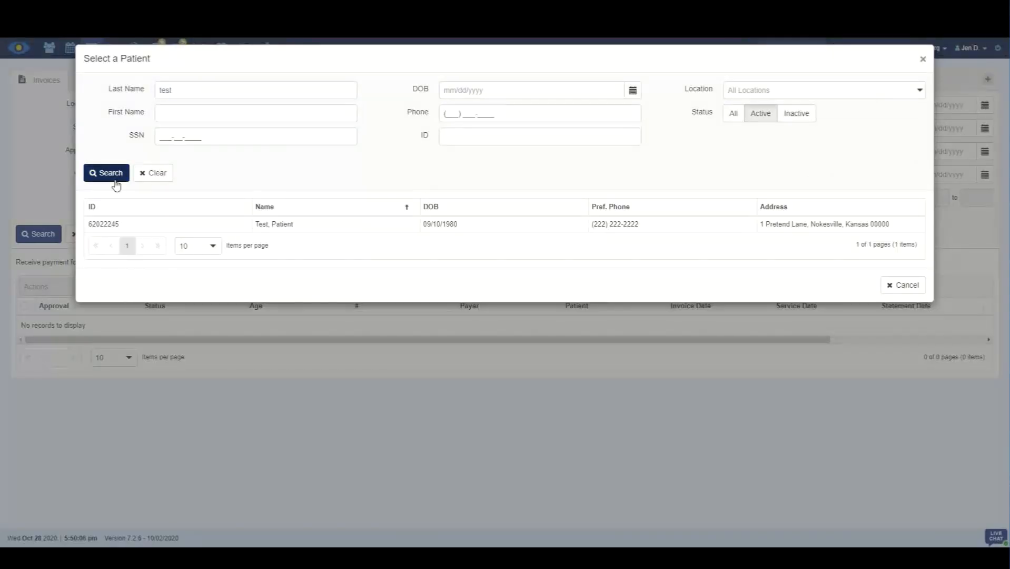
click(164, 225)
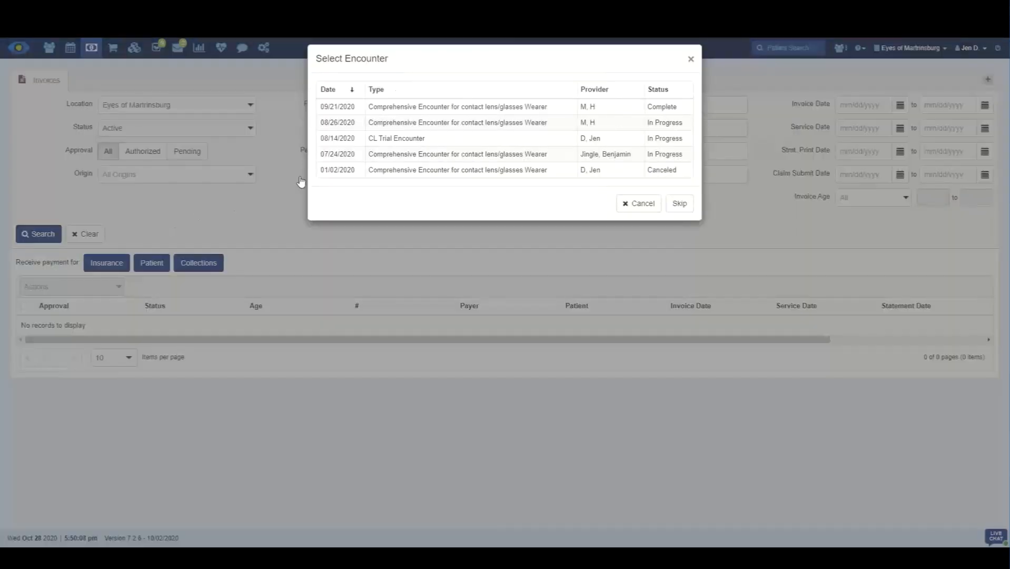
click(679, 204)
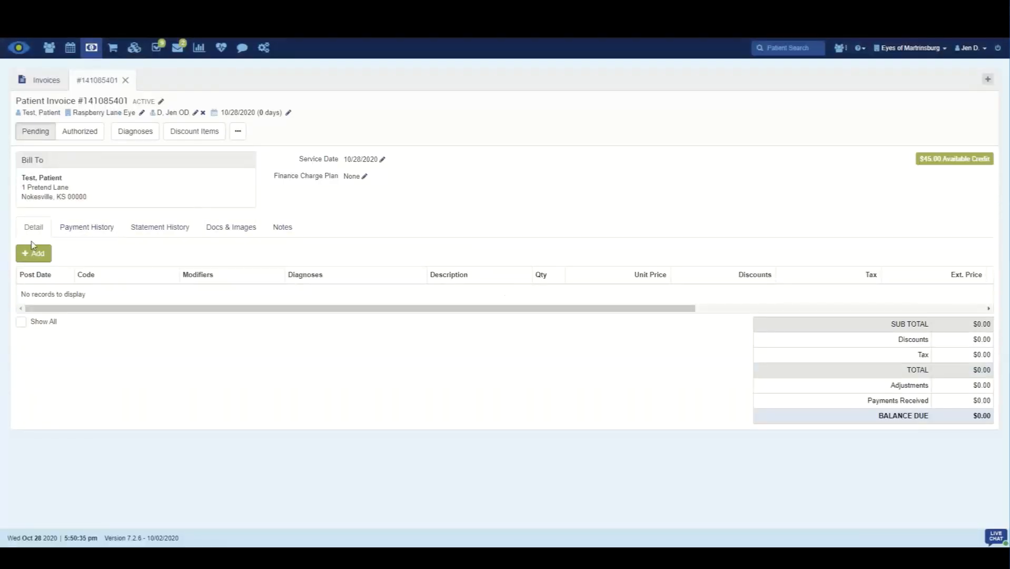
Step: Add the Coopervision Proclear Multifocal contact lens to the invoice and show the tax breakdown of its line item
click(32, 253)
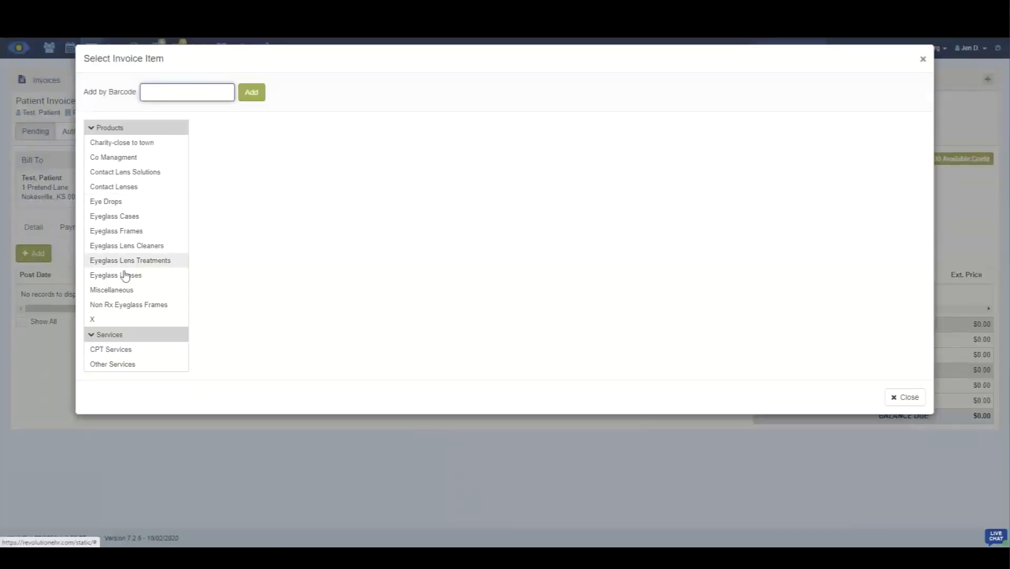
click(115, 187)
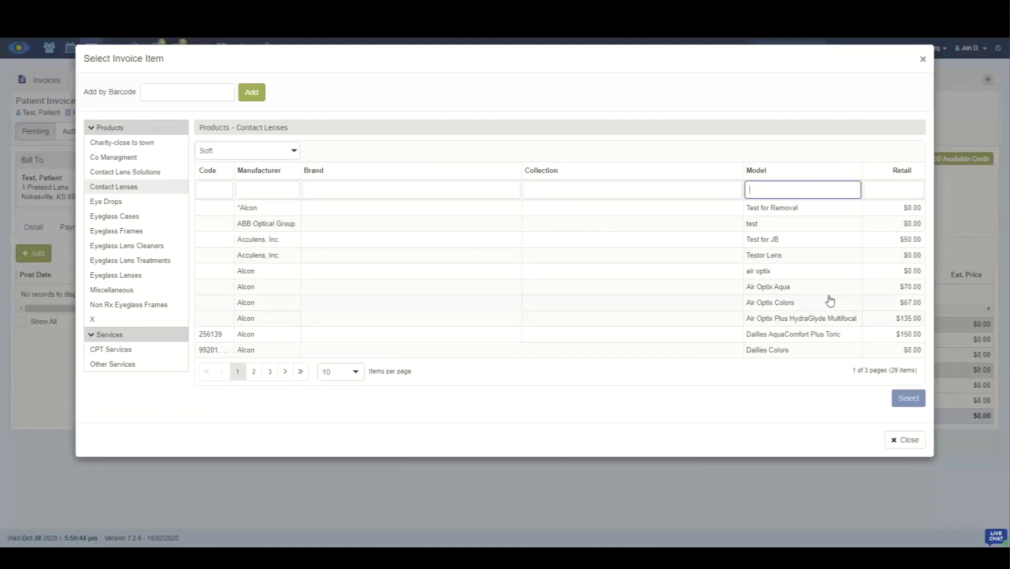
click(270, 371)
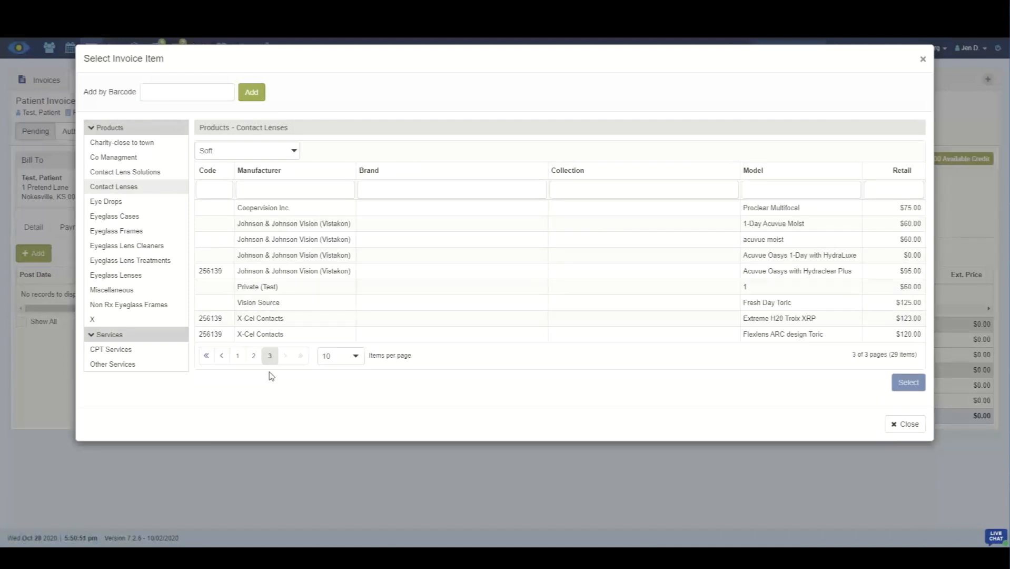
click(722, 211)
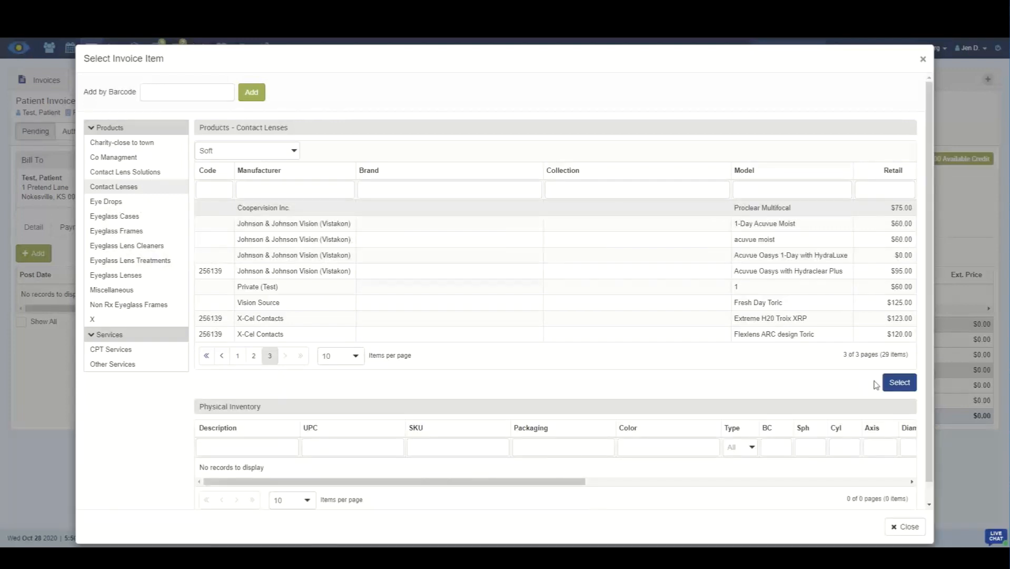
click(899, 382)
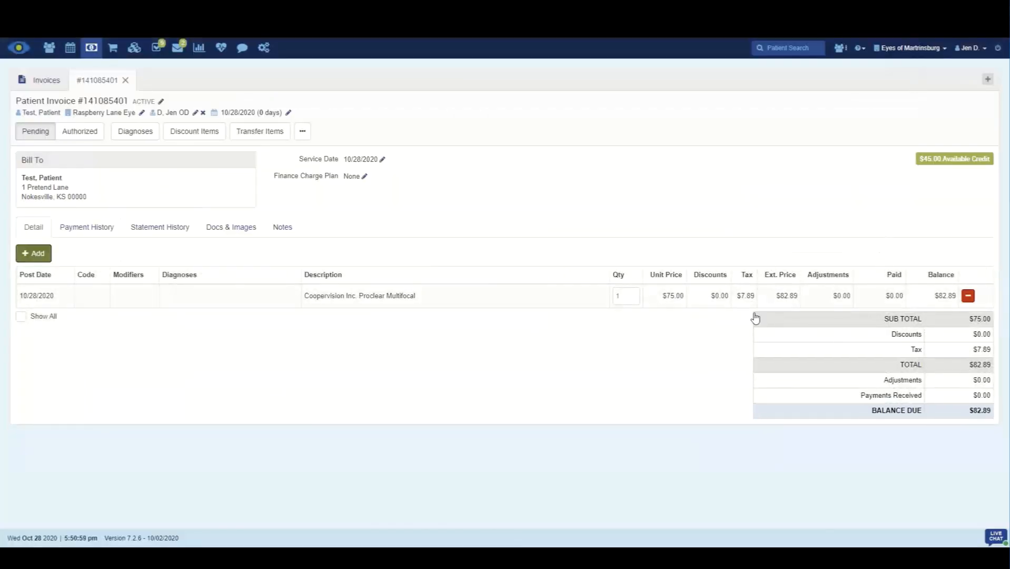
mouse_move(749, 302)
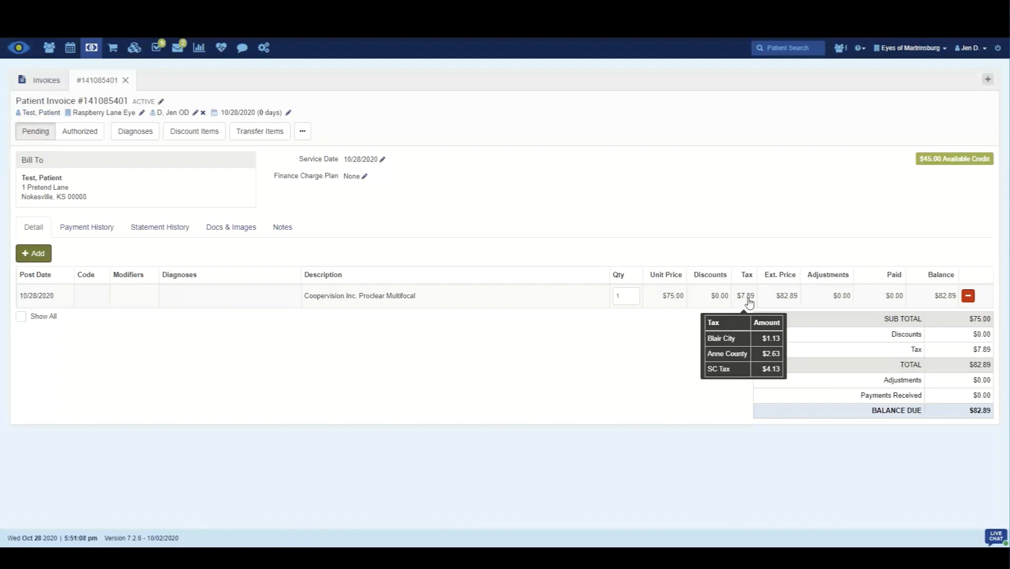
Step: Return to the invoice list and create a second patient invoice for the test patient, skipping the encounter selection
click(46, 80)
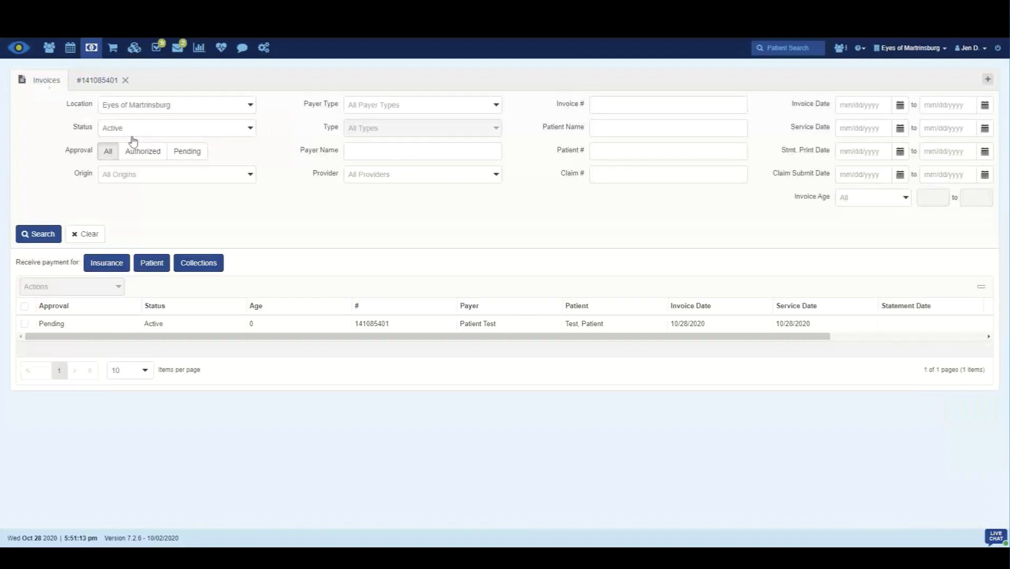
click(987, 79)
click(968, 106)
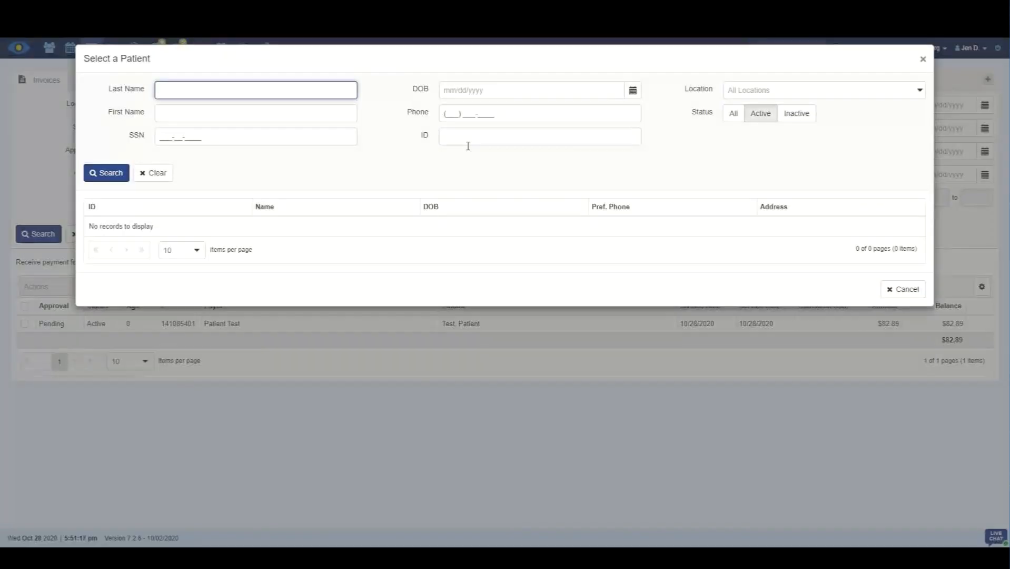
text(test)
click(107, 174)
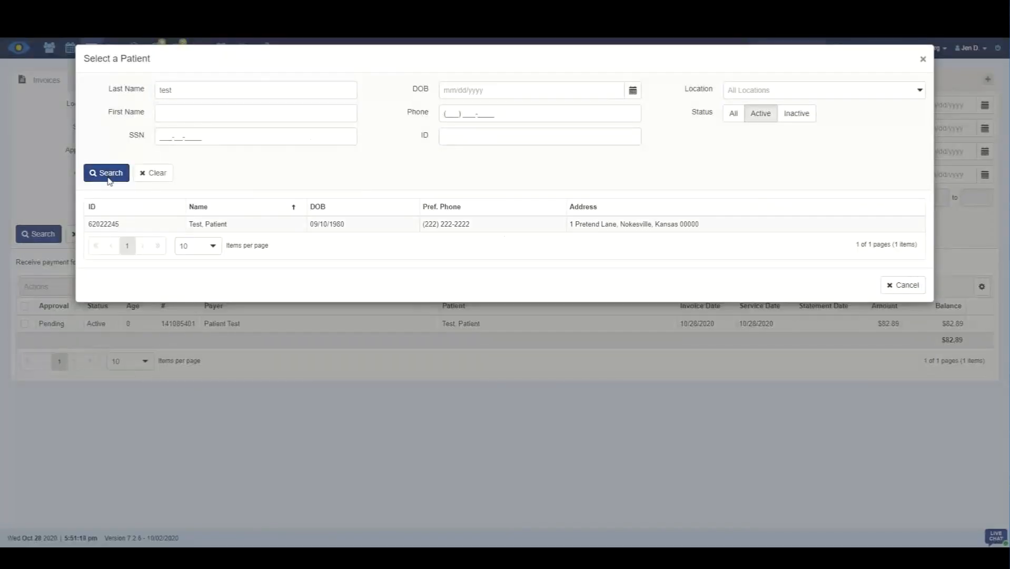
click(195, 226)
click(676, 204)
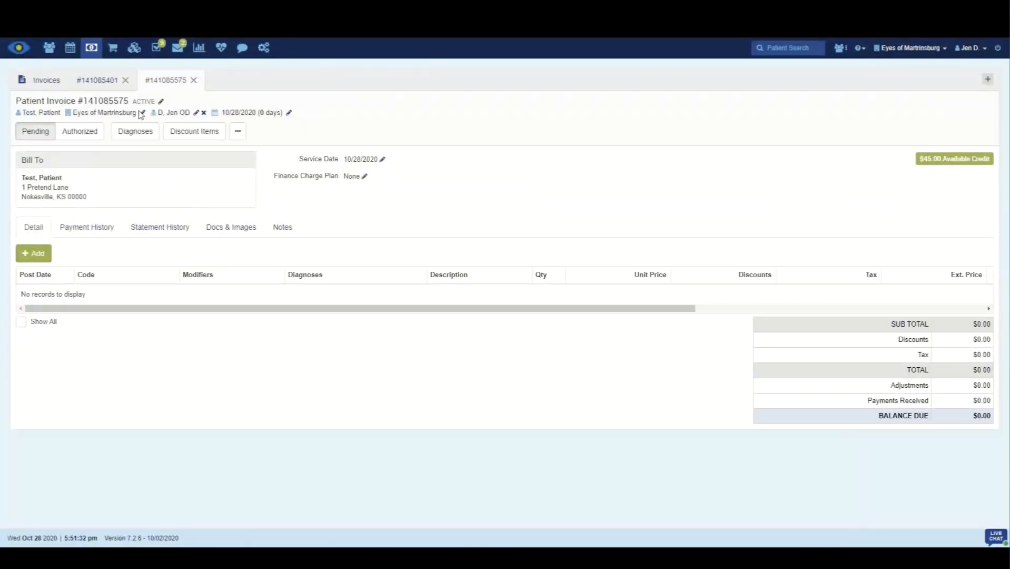
Step: Change the new invoice's location to Raspberry Lane Eye and save it
click(142, 113)
click(518, 91)
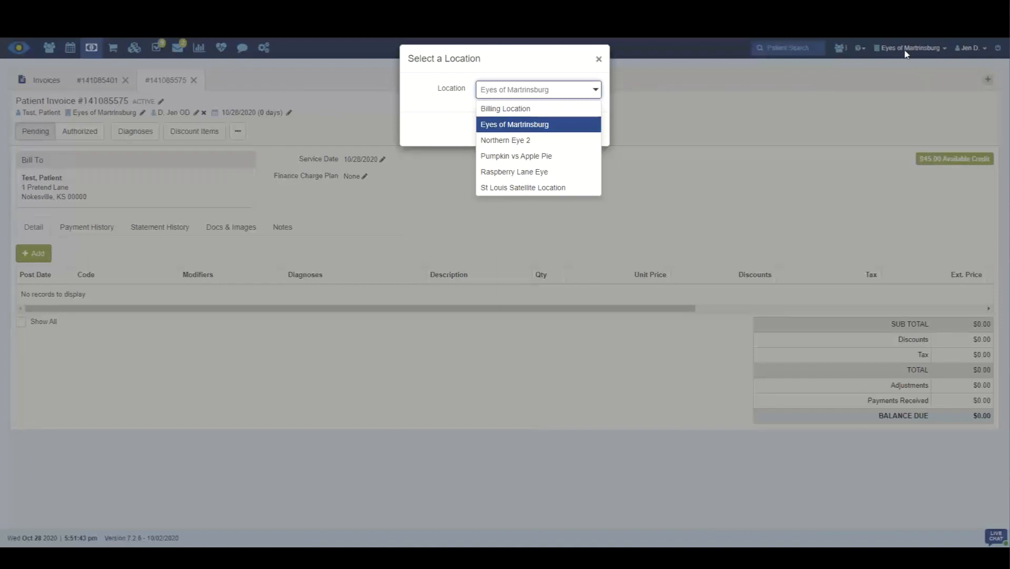
click(514, 174)
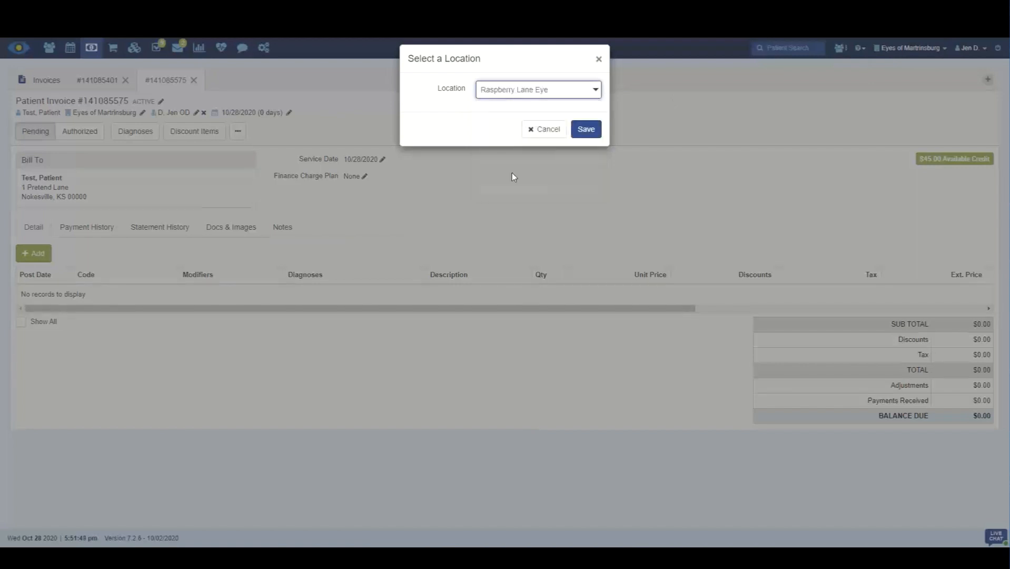
click(602, 136)
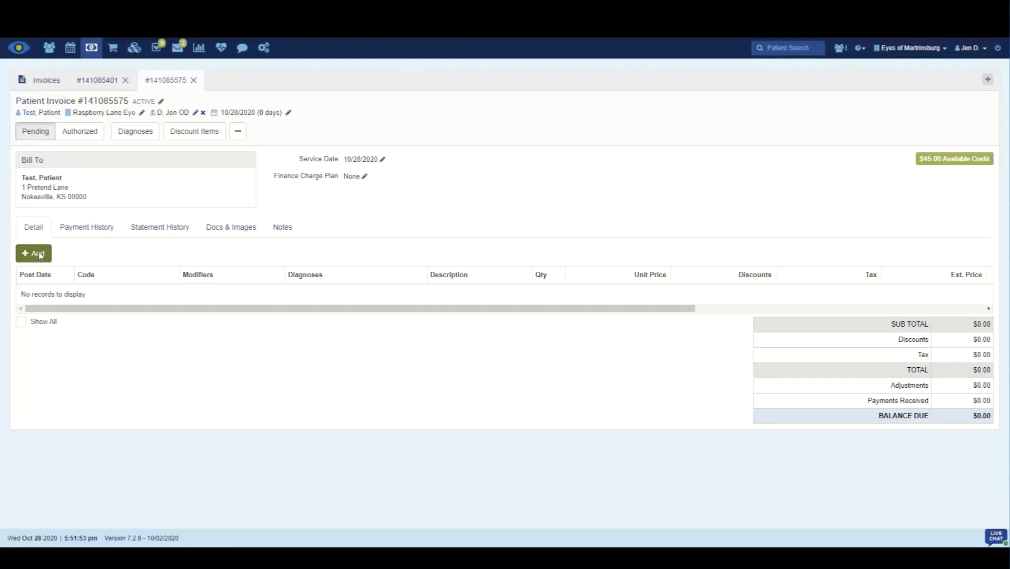
Step: Add the Alcon Air Optix Plus HydraGlyde Multifocal contact lens to the second invoice and close the item selection
click(37, 254)
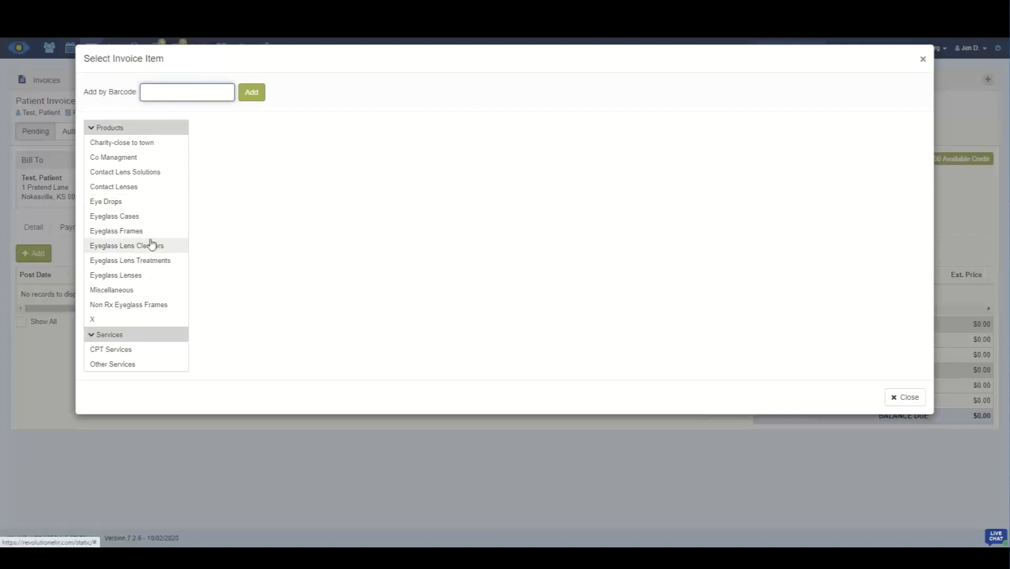
click(146, 187)
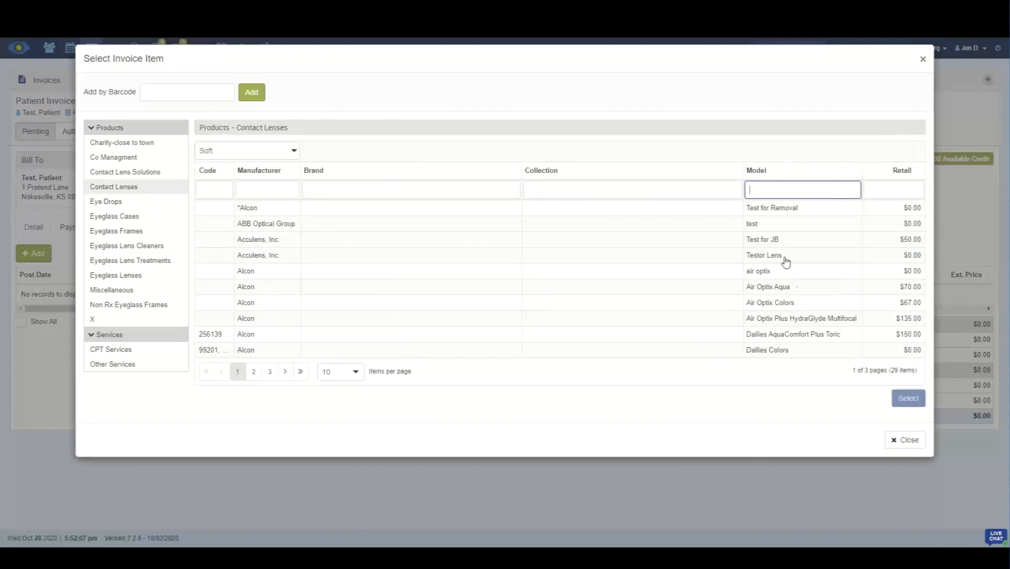
click(830, 321)
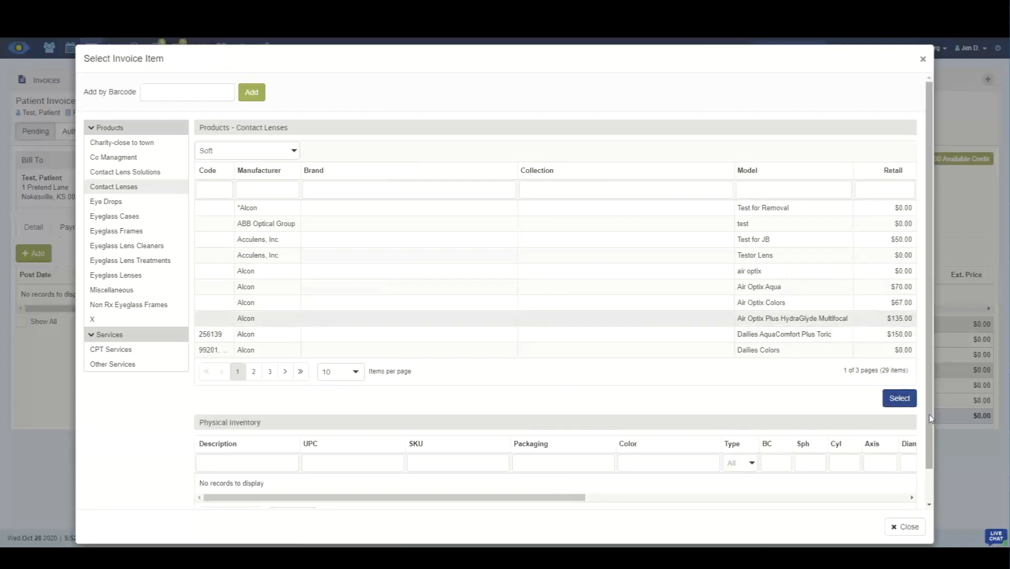
click(902, 408)
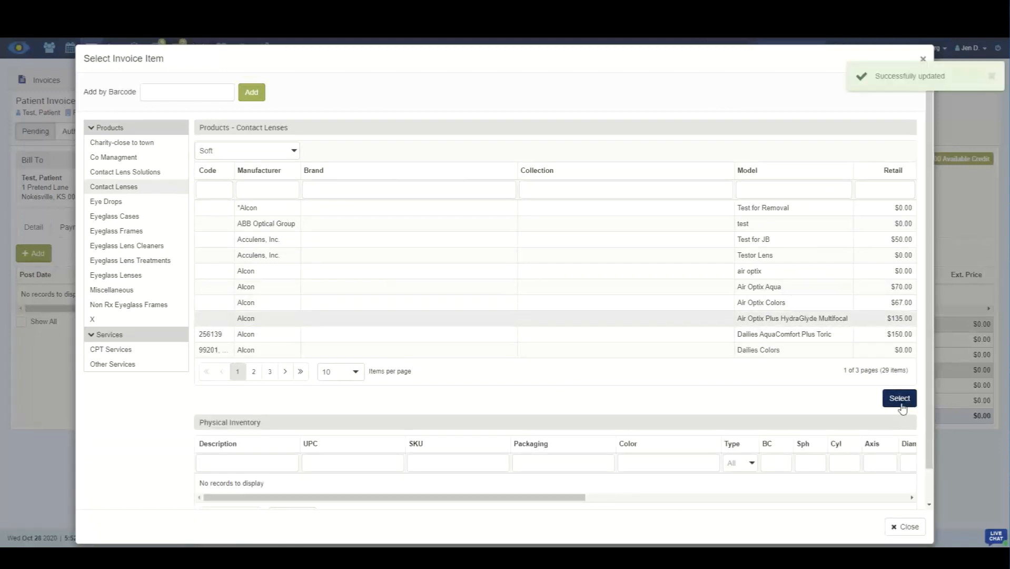
click(922, 59)
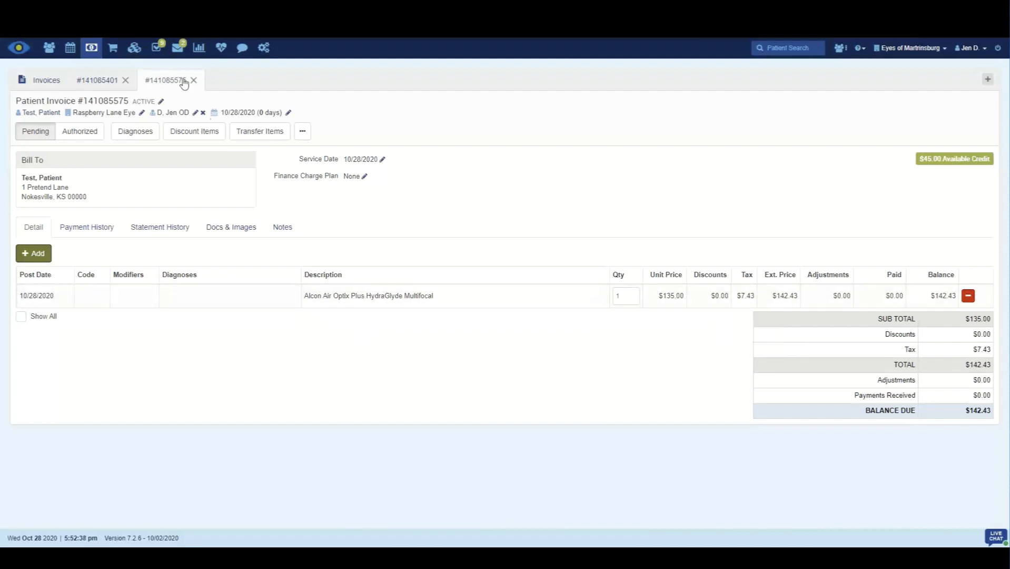
Step: Run the accounting sales report with the report type All Sales by Tax
click(200, 48)
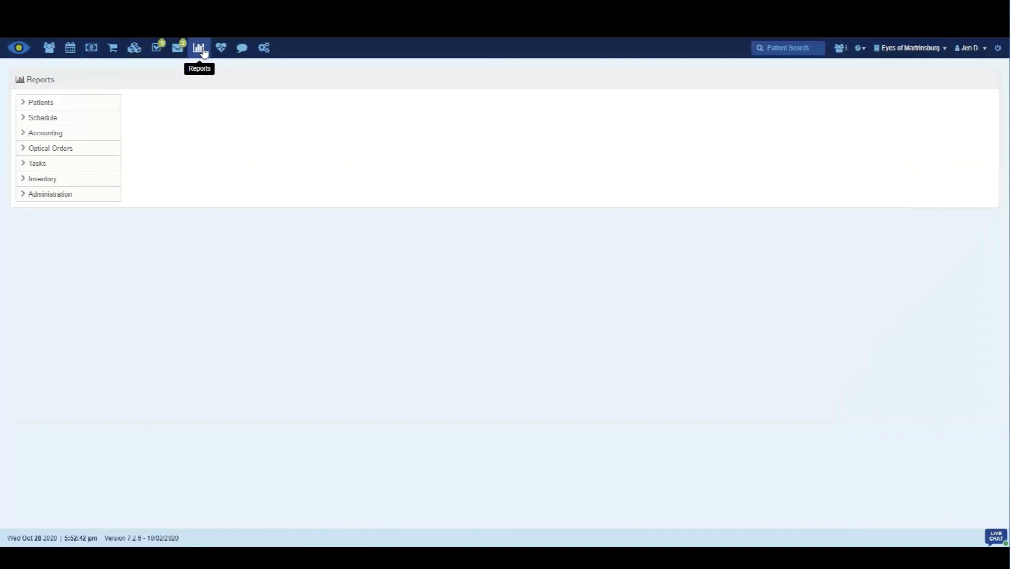
click(63, 138)
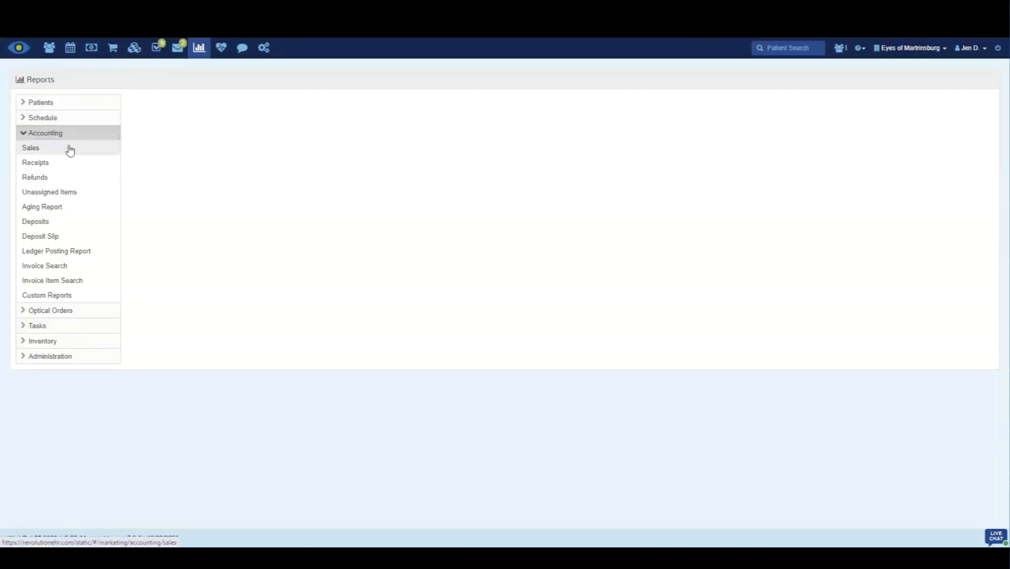
click(68, 150)
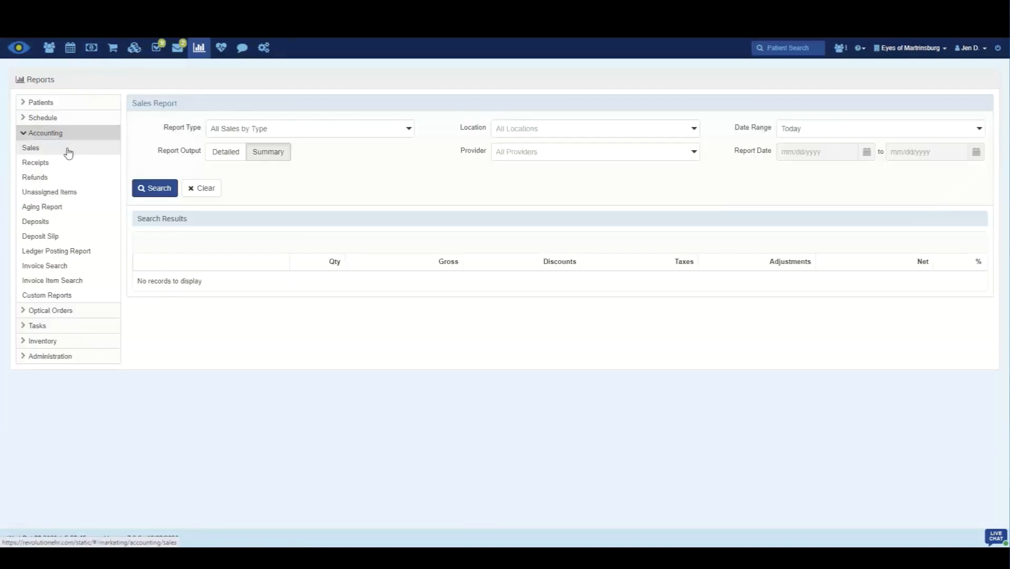
click(314, 136)
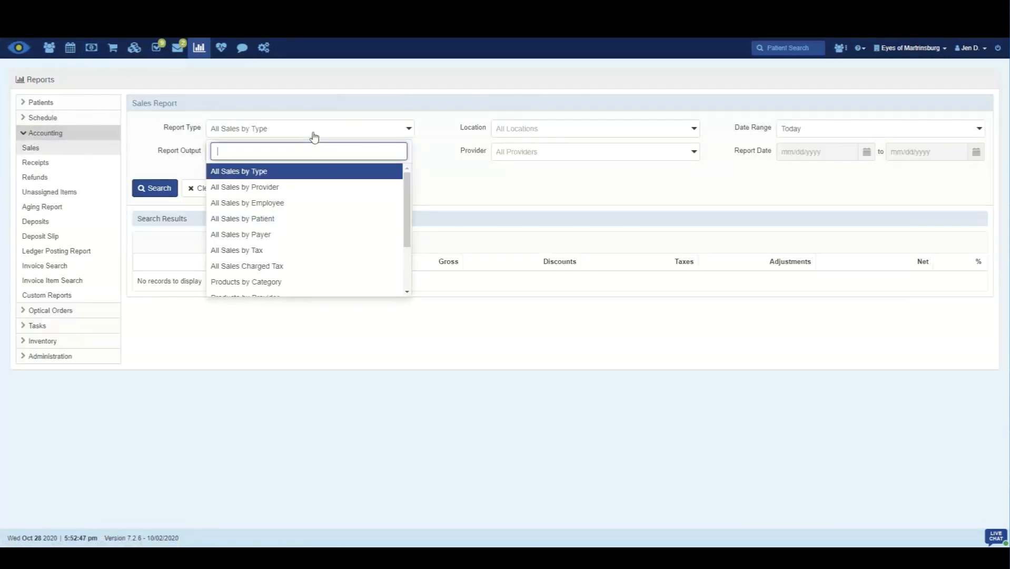
click(290, 252)
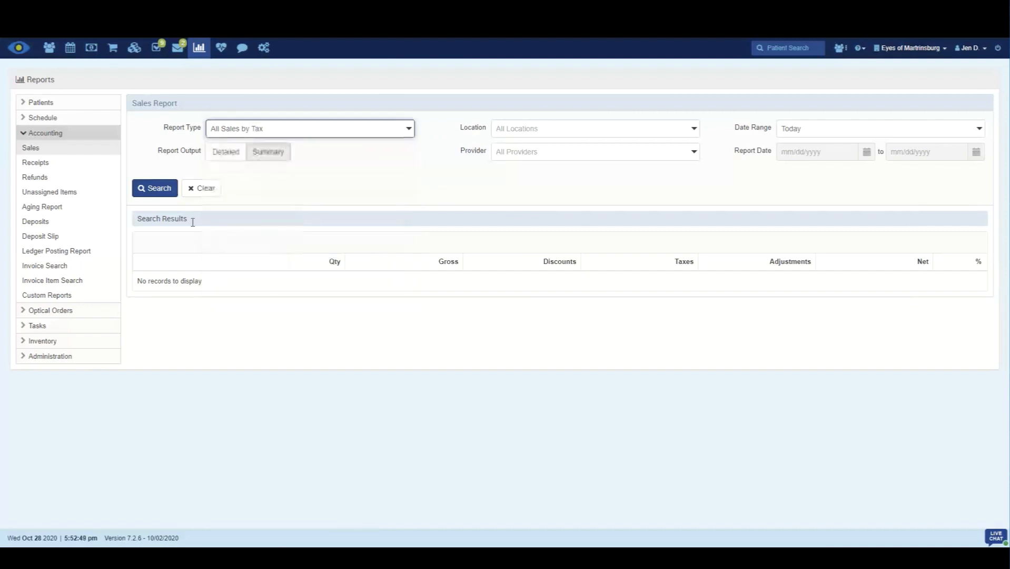
click(158, 188)
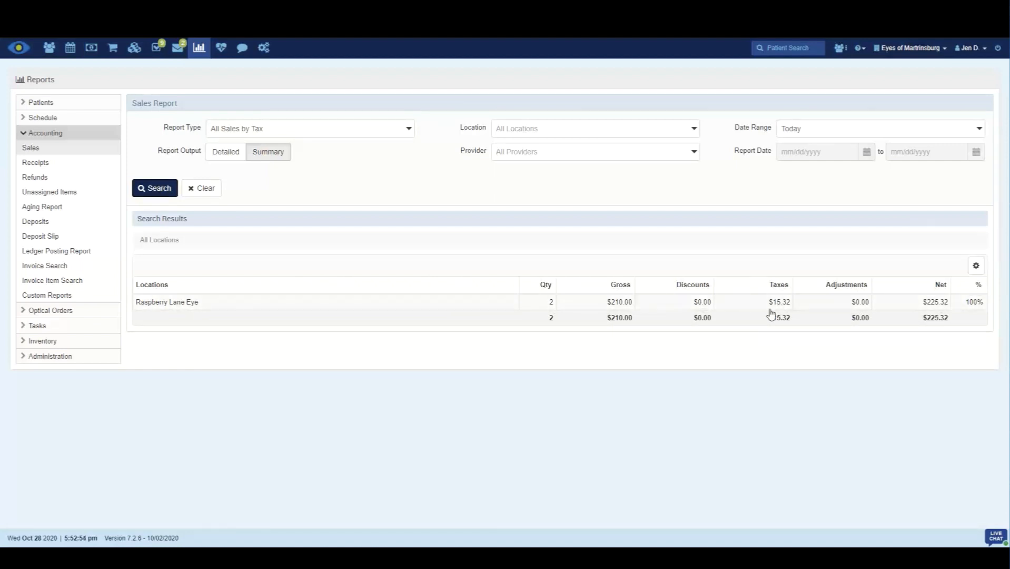
Step: Break down the sales tax report for Raspberry Lane Eye by individual tax
click(169, 302)
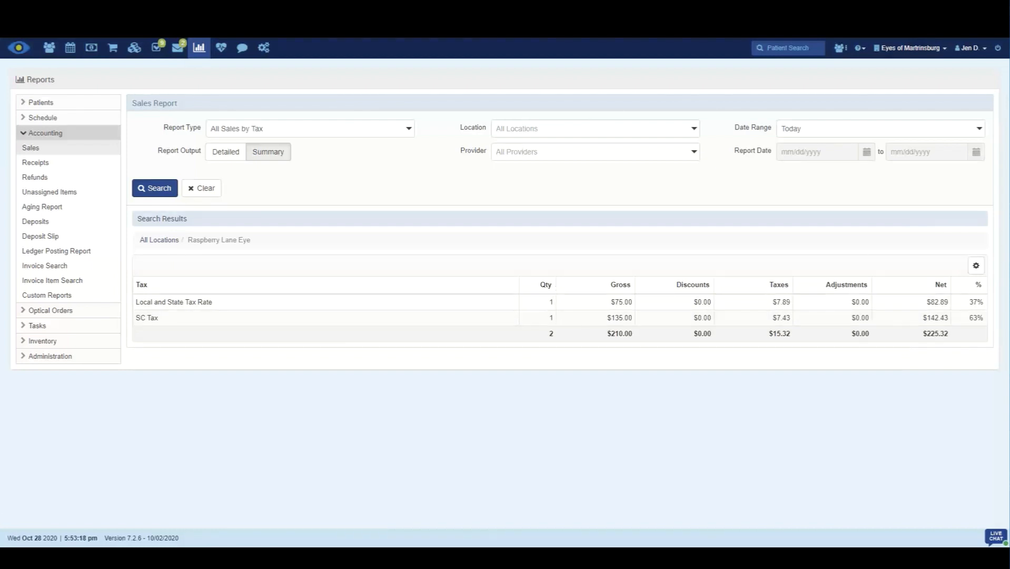
Step: In Raspberry Lane Eye's tax information, deselect and reselect Blair City in the Local and State Tax Rate group and save the group
click(264, 49)
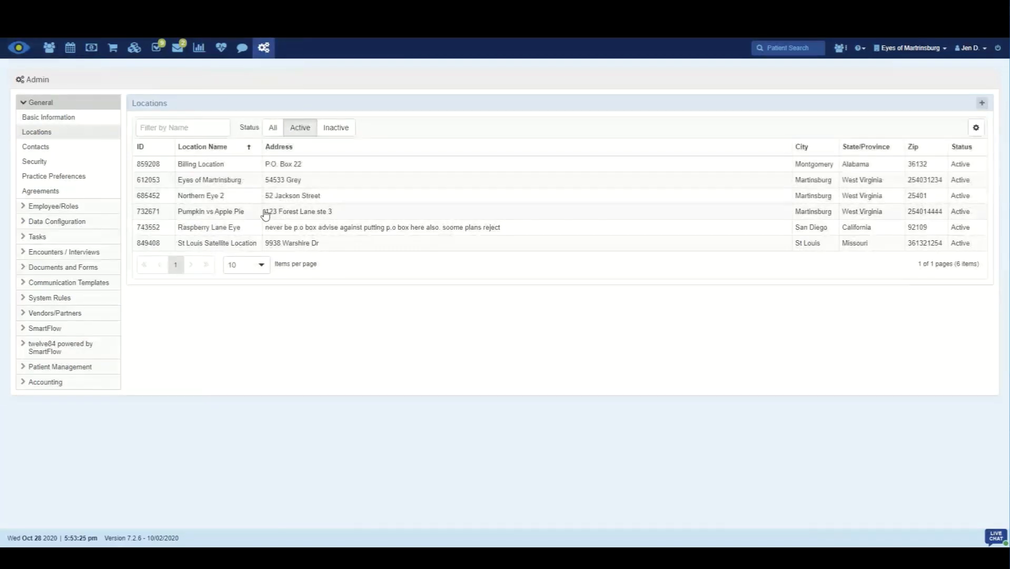
click(213, 228)
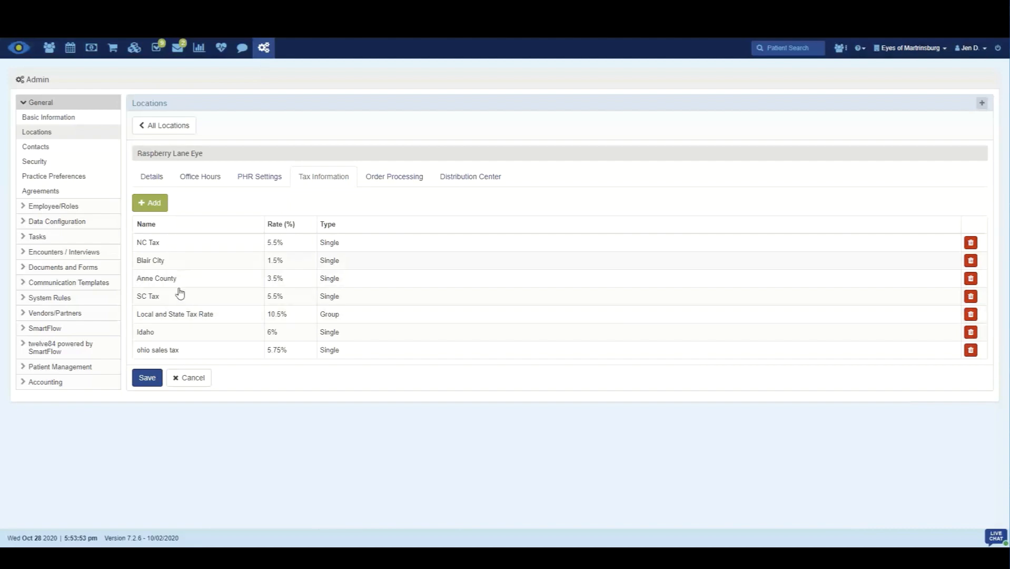
click(228, 315)
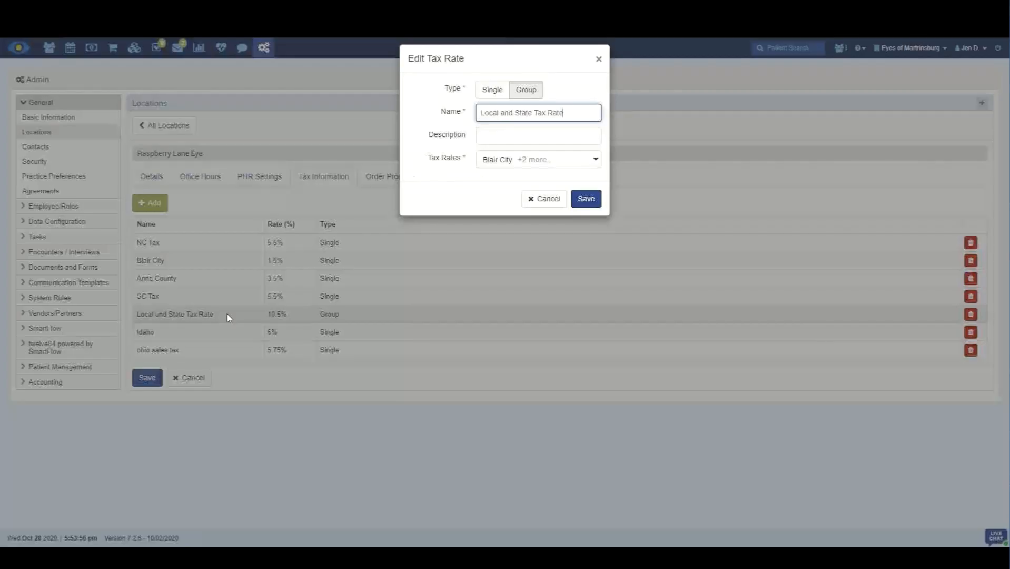
click(595, 160)
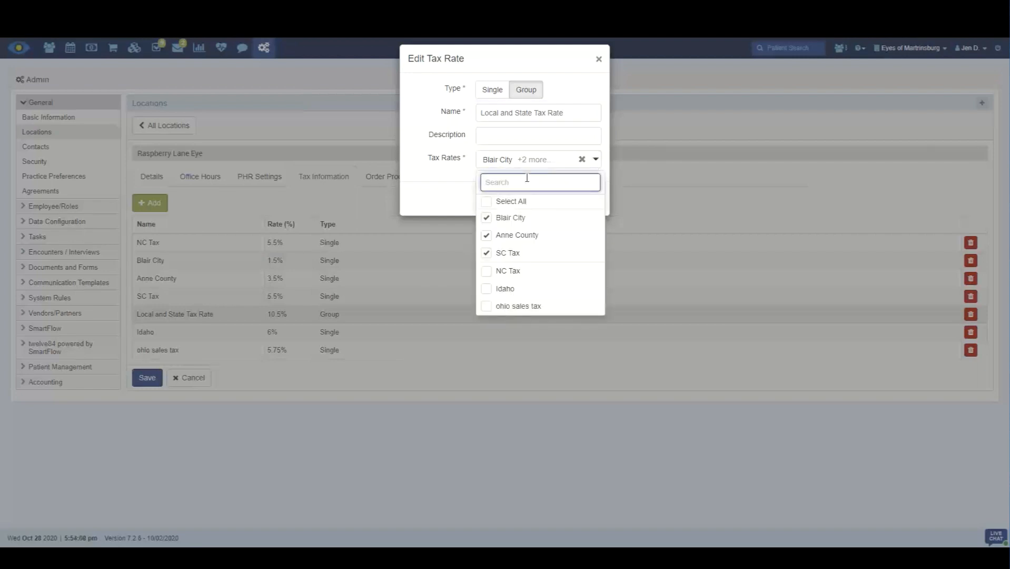
click(486, 218)
click(486, 218)
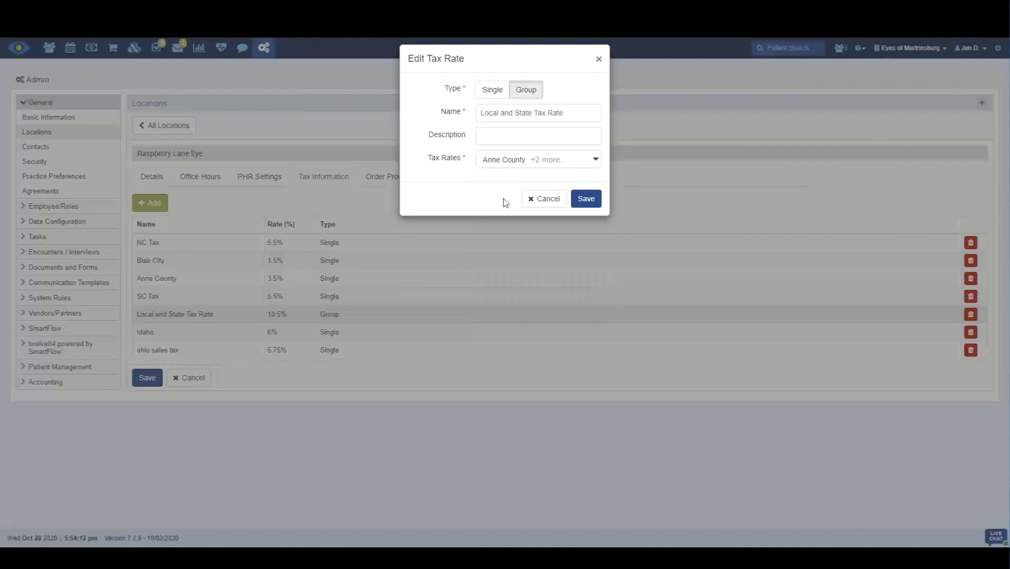
click(584, 199)
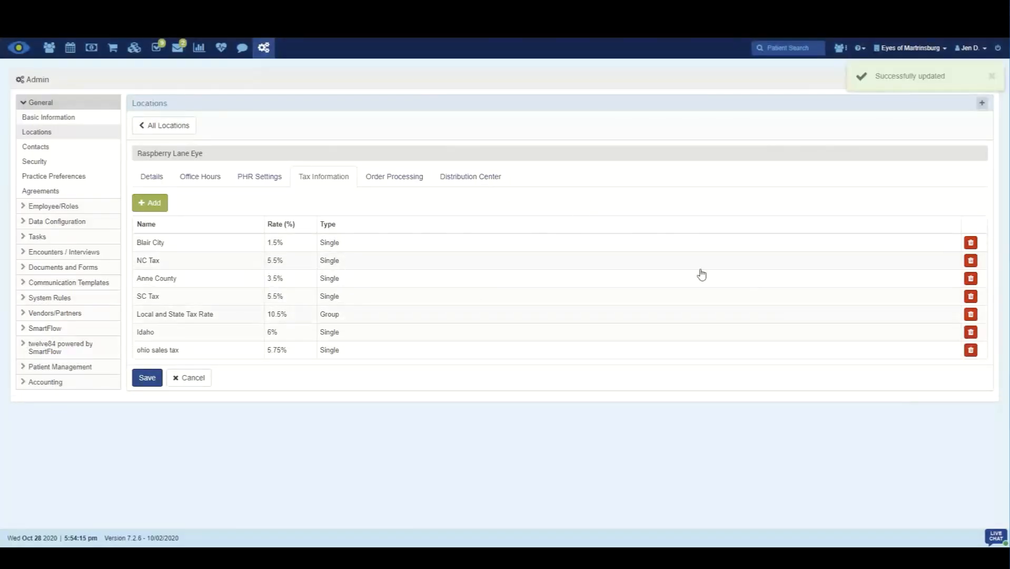
Step: Clear the tax on the Air Optix Plus HydraGlyde Multifocal product in inventory and return to the product list
click(134, 47)
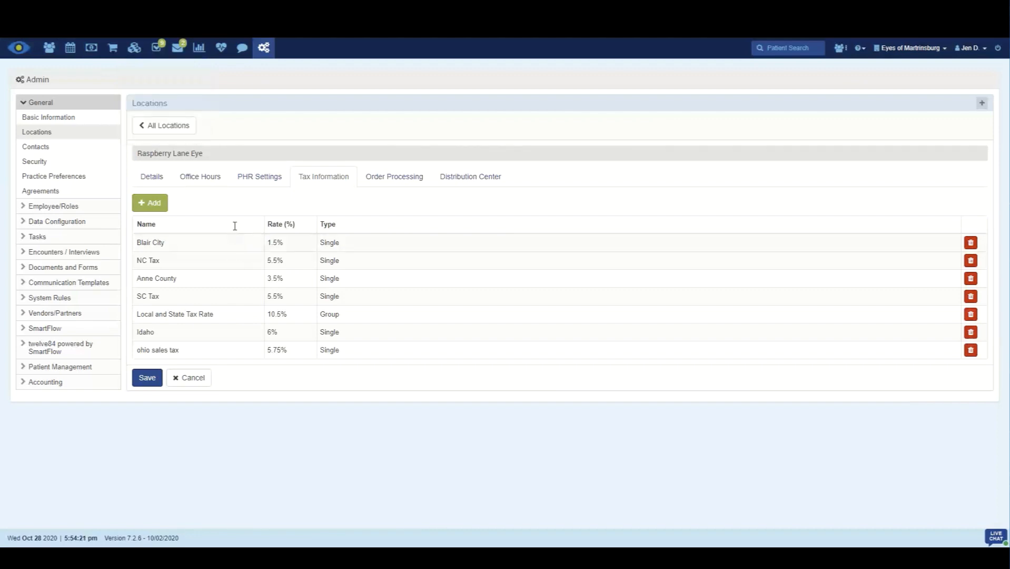
mouse_move(135, 49)
click(155, 80)
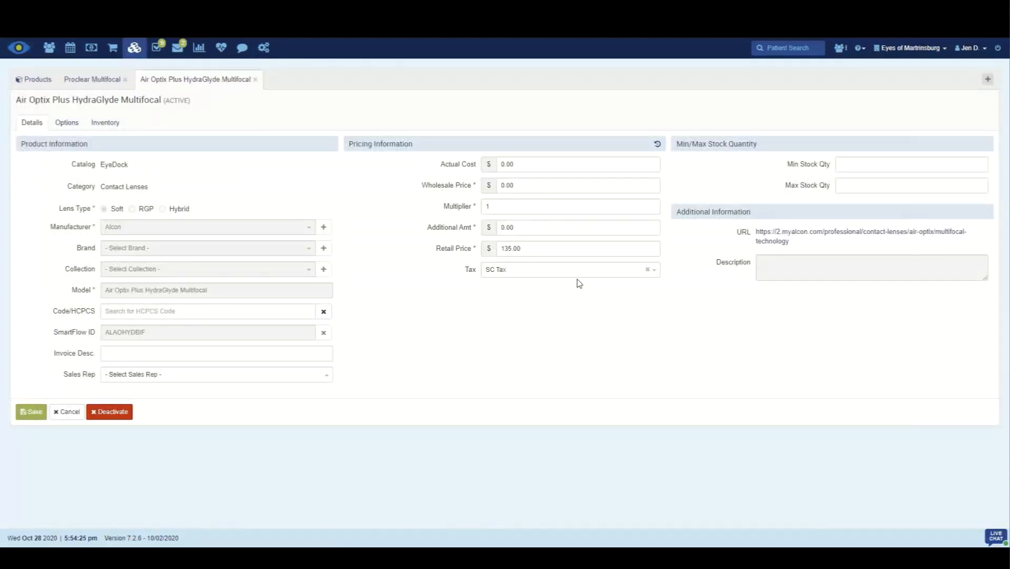
click(648, 271)
click(35, 80)
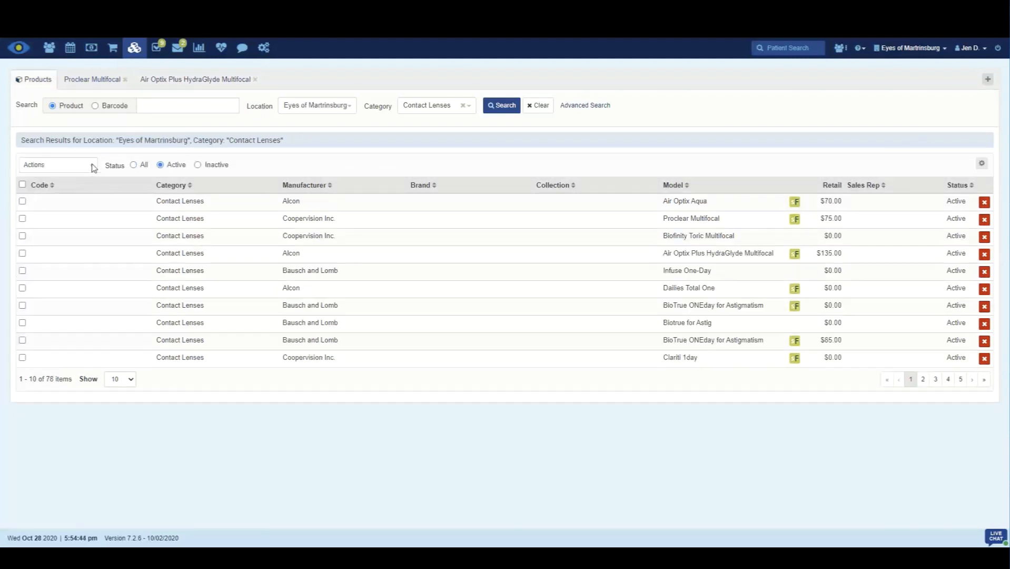
Step: Prepare a bulk property update assigning NC Tax to all contact lens search results, and close it without updating the products
click(93, 165)
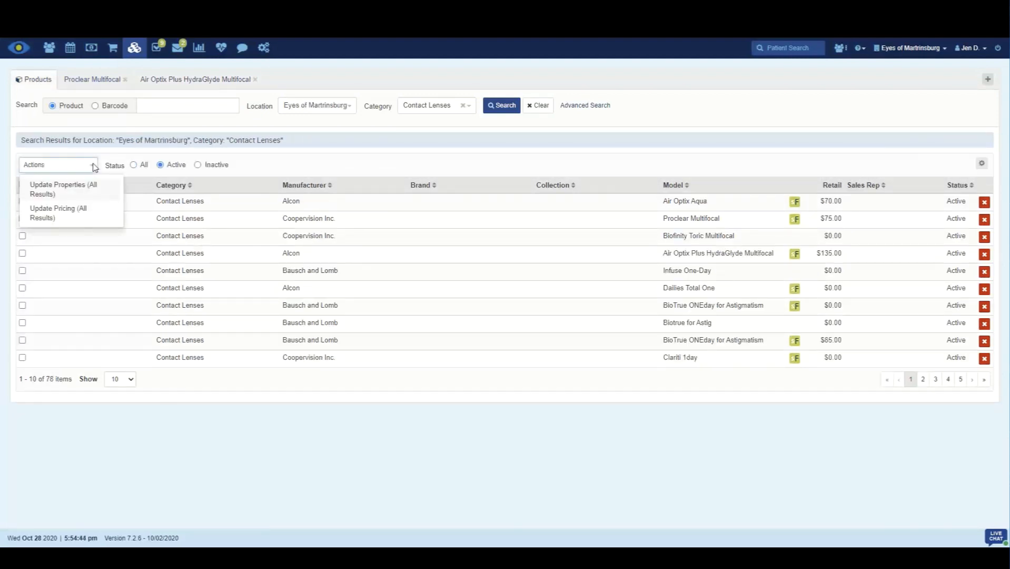
click(87, 190)
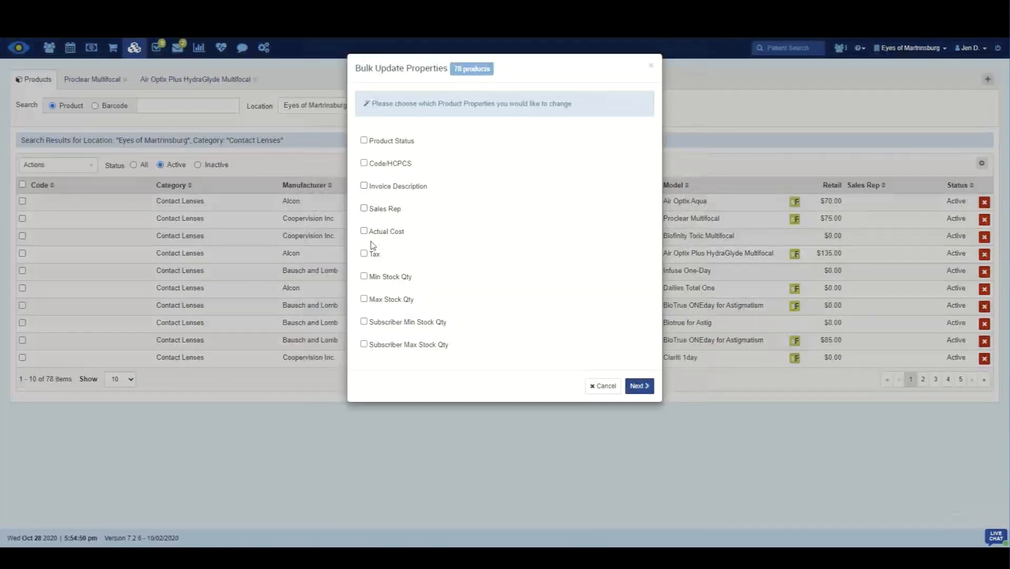
click(363, 255)
click(639, 385)
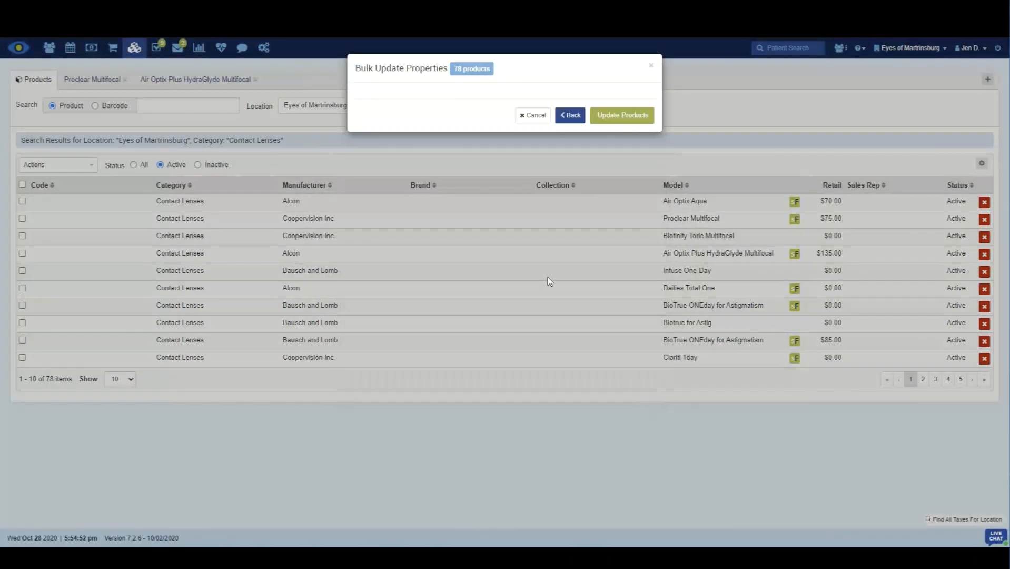
click(463, 105)
click(545, 105)
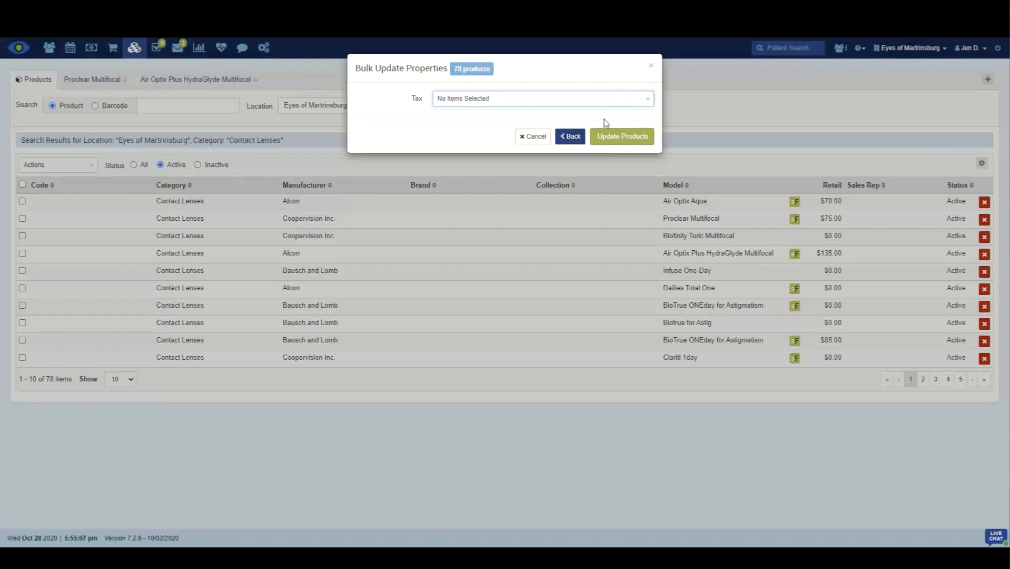
click(505, 99)
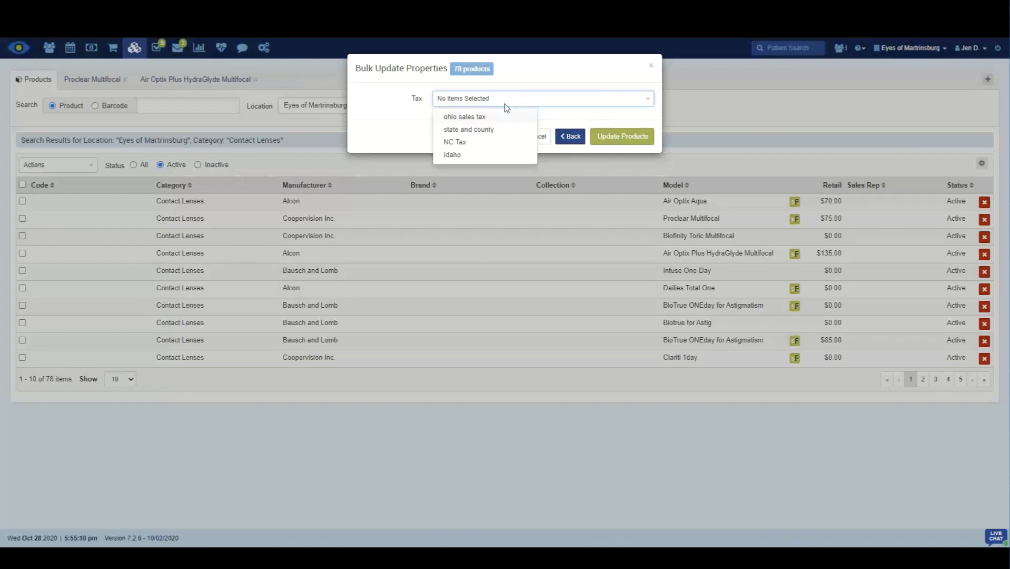
click(465, 144)
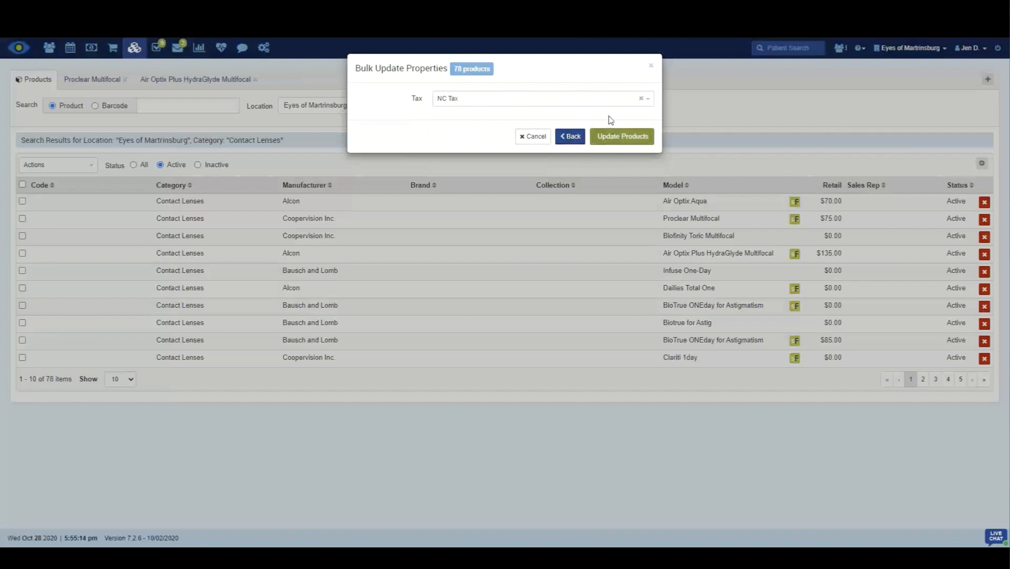
click(651, 66)
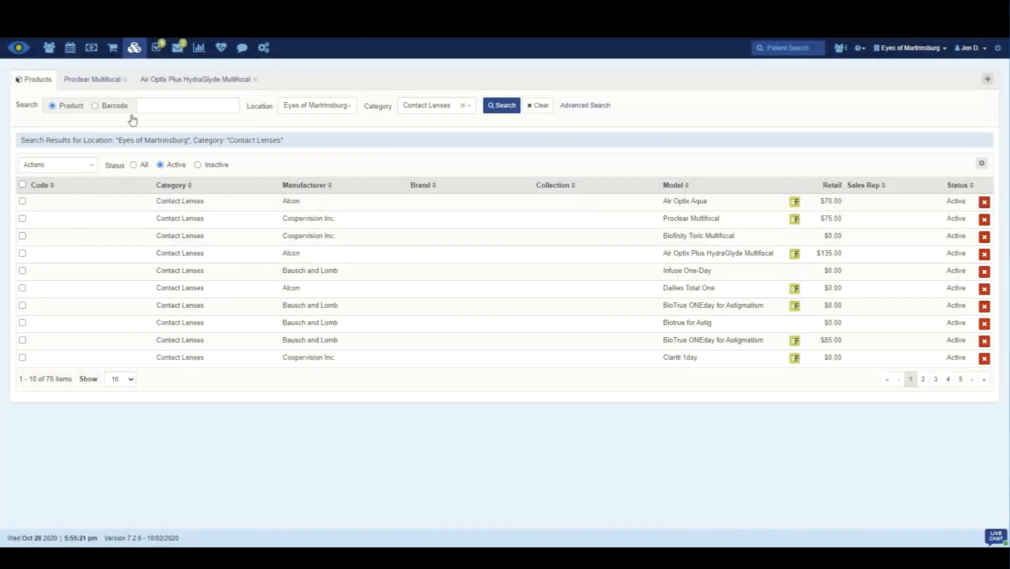
Step: Select the state and county tax for service 0207T in the inventory services, and clear the selection again
click(138, 53)
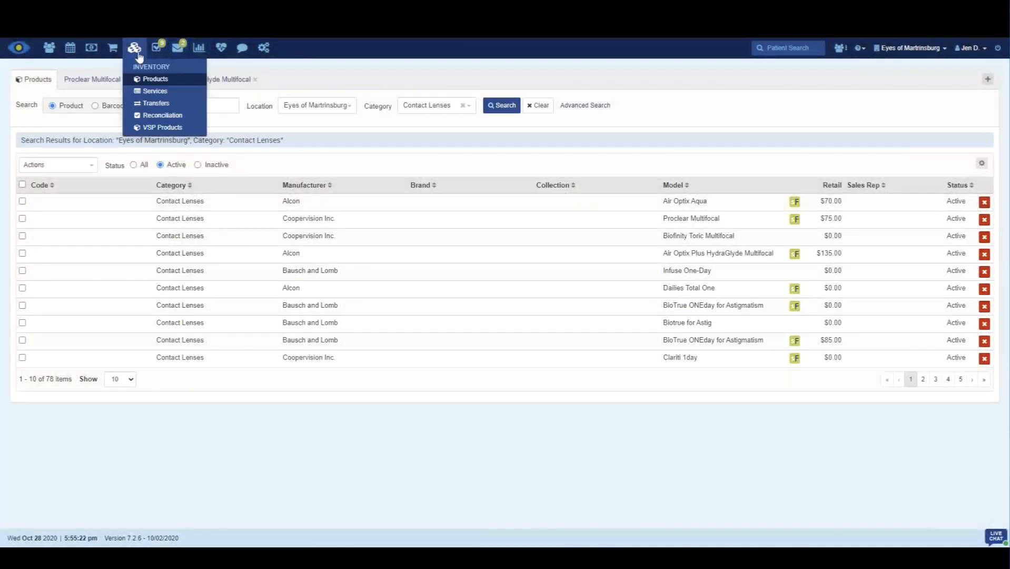
click(139, 92)
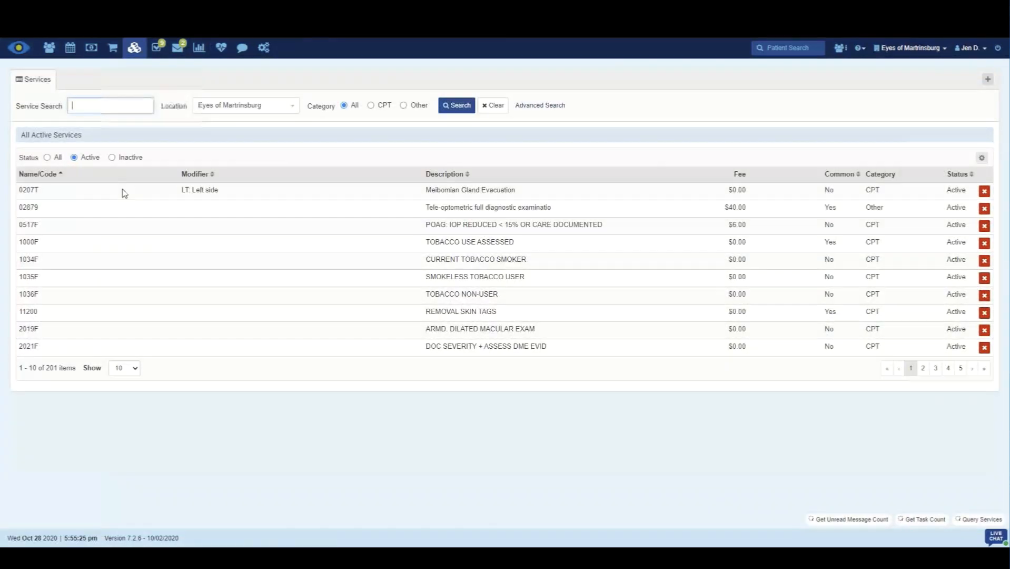
click(113, 195)
click(567, 166)
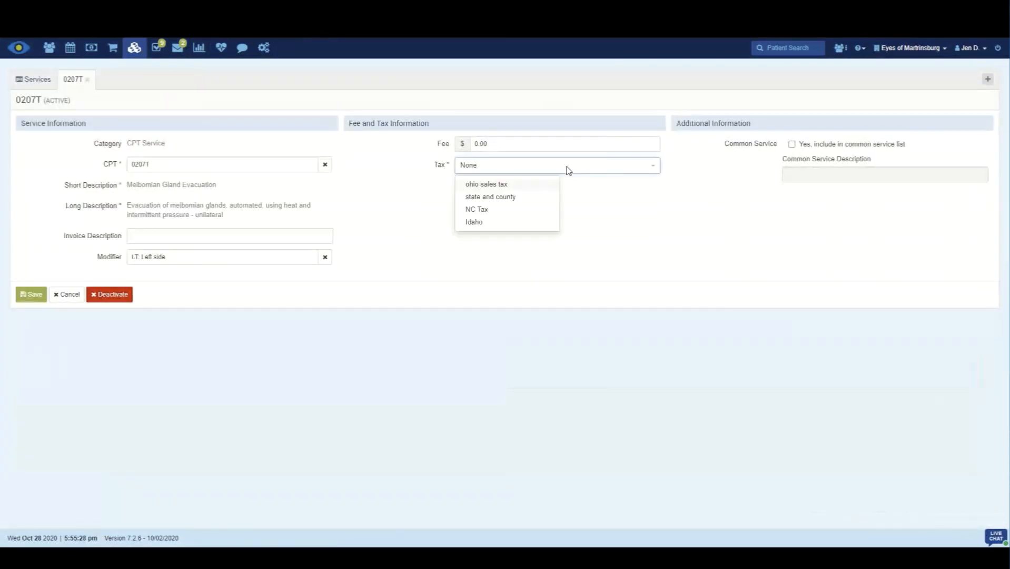
click(530, 174)
click(653, 167)
click(538, 196)
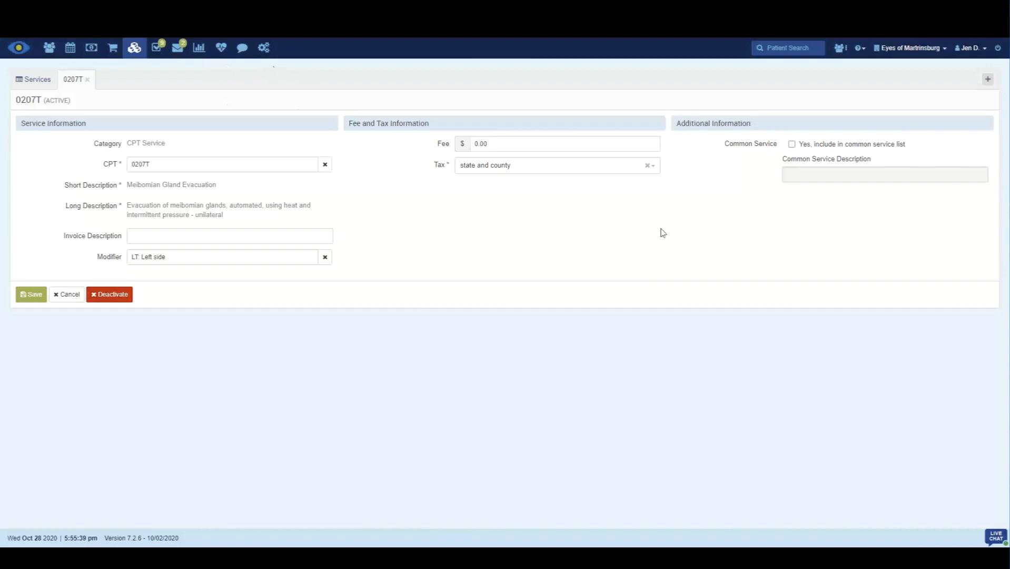
click(647, 166)
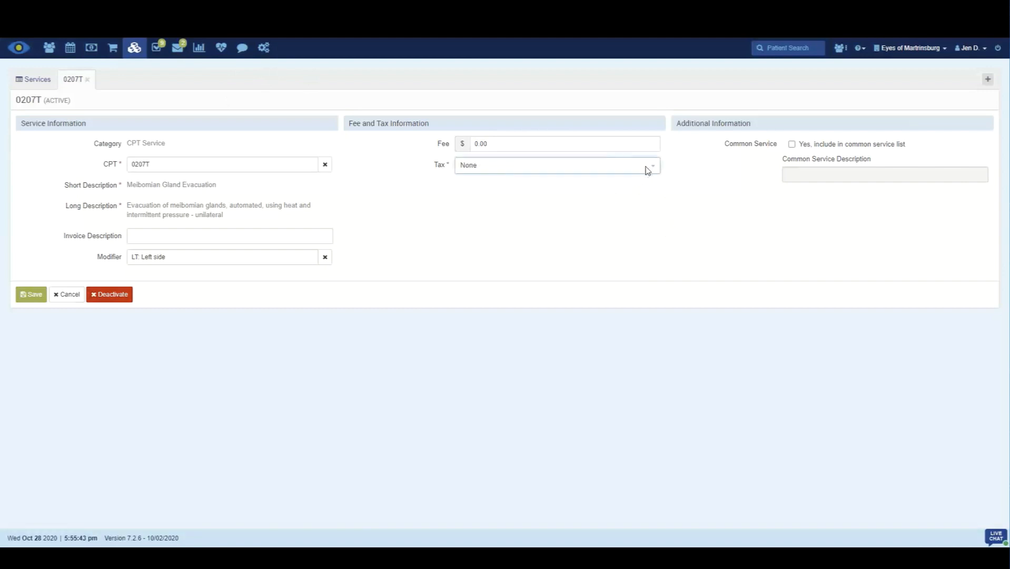
Step: Return to Raspberry Lane Eye's tax information, set the Anne County rate to 3.8%, and save the tax rate
click(268, 52)
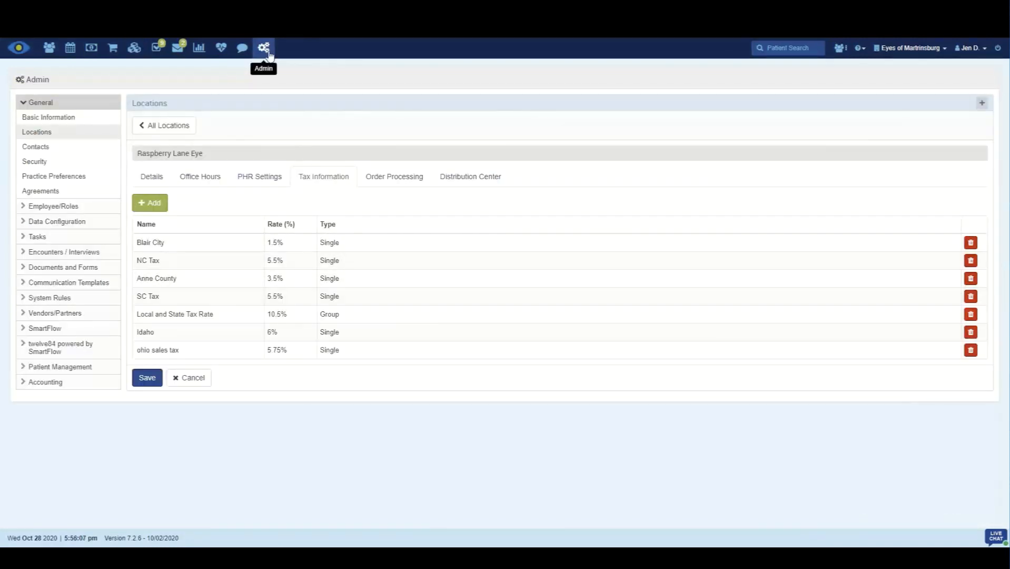
click(270, 280)
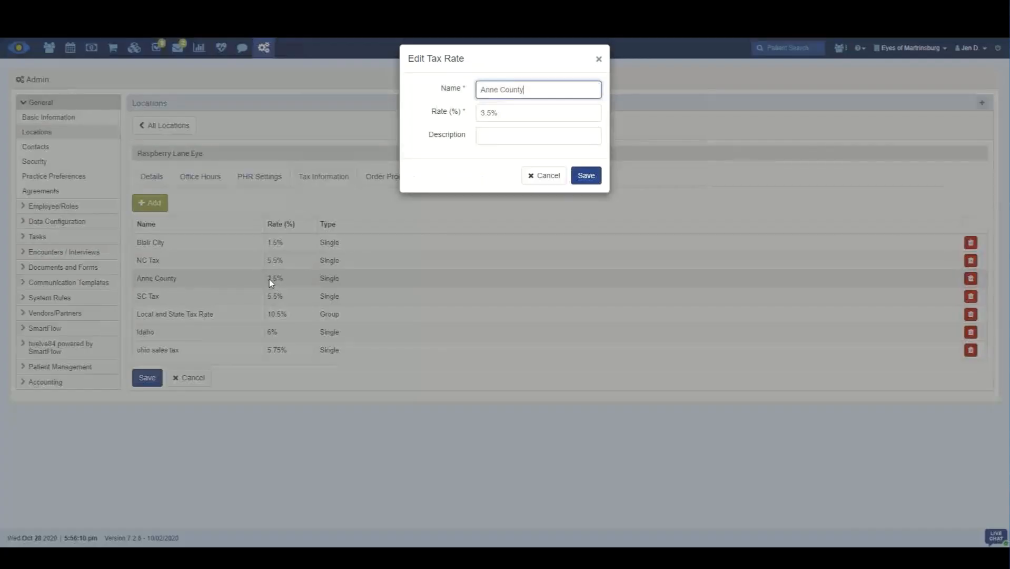
click(484, 113)
text(3)
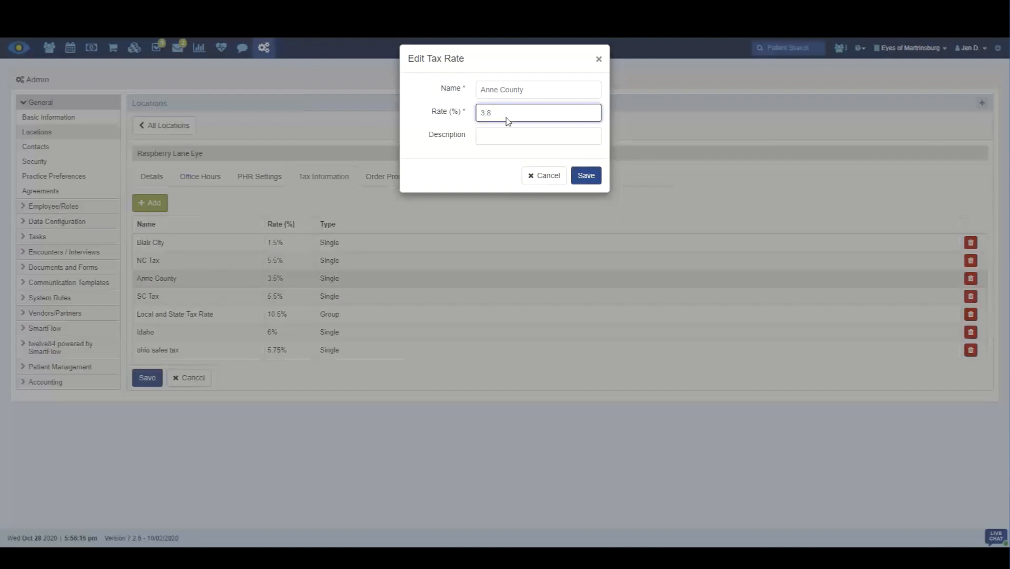
click(586, 175)
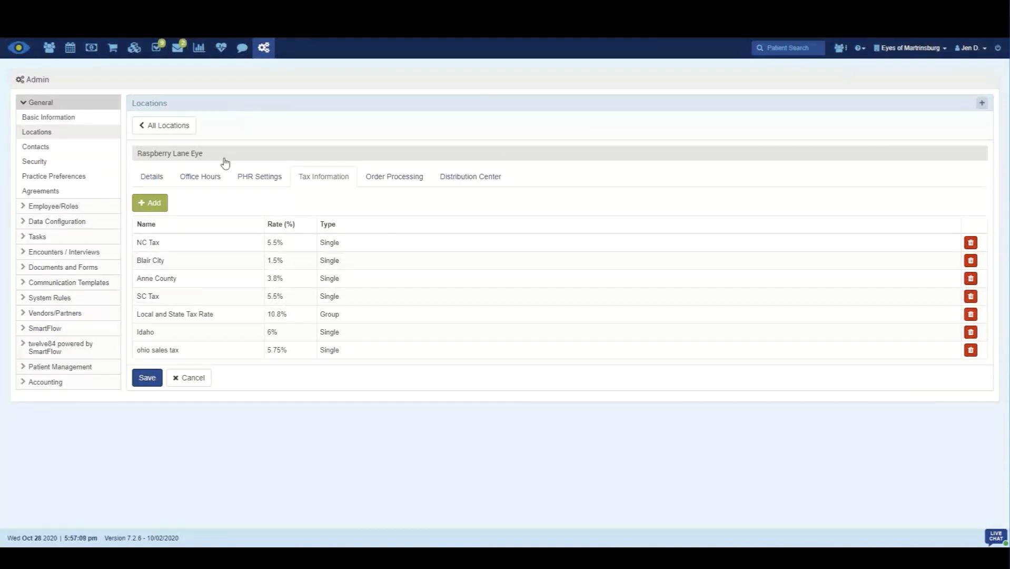
Step: Bring up the inventory sections from the location's tax settings
click(135, 47)
click(134, 47)
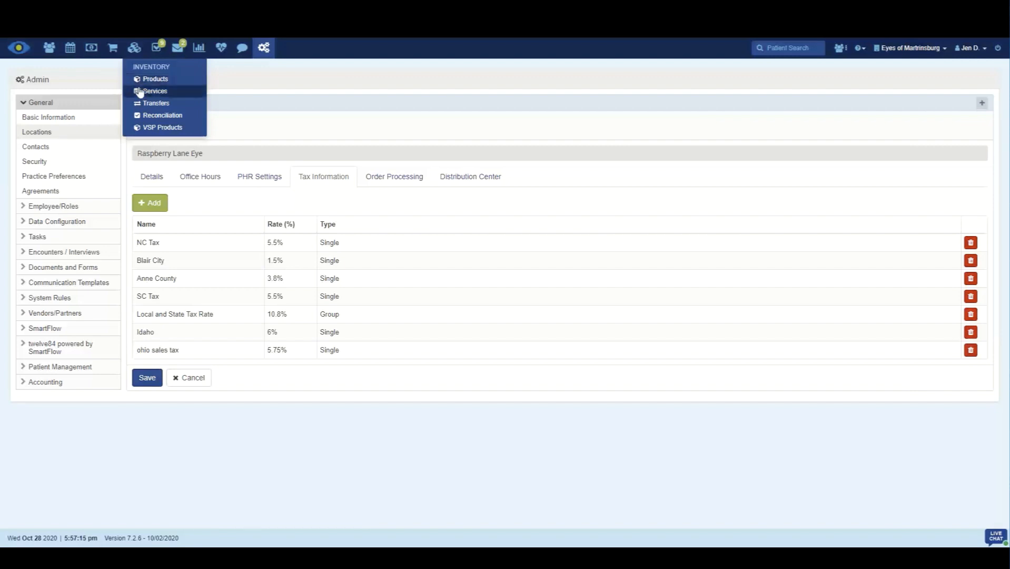